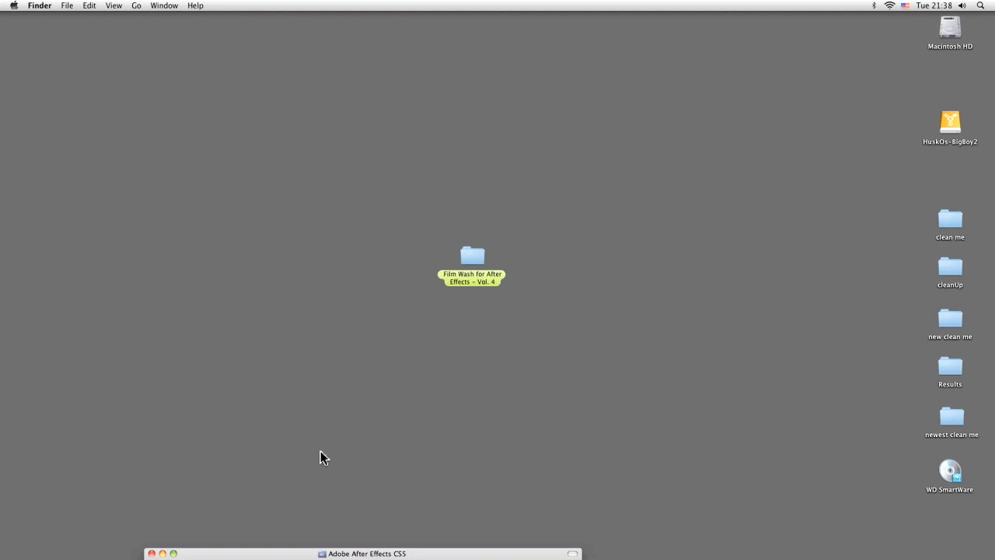
Open the Film Wash for After Effects – Vol. 4 folder next to the After Effects CS5 folder window.
{"action": "left_click", "coordinate": [466, 222]}
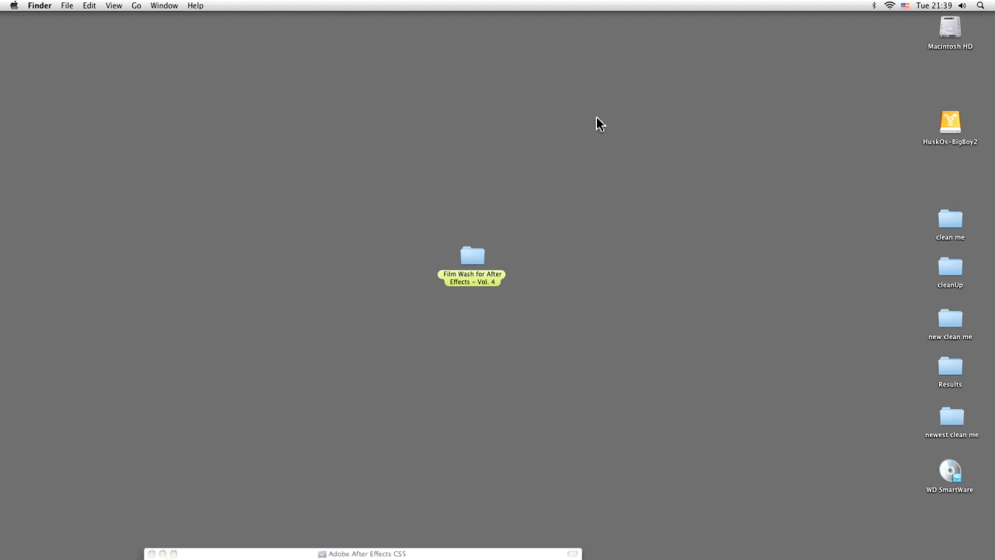
{"action": "double_click", "coordinate": [474, 259]}
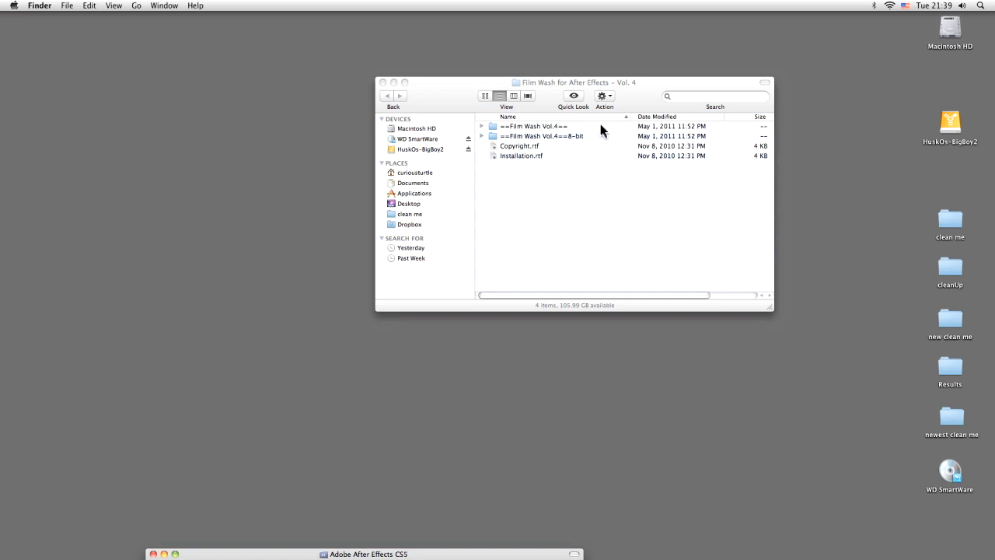
{"action": "left_click", "coordinate": [525, 175]}
{"action": "left_click_drag", "start_coordinate": [374, 550], "coordinate": [420, 257]}
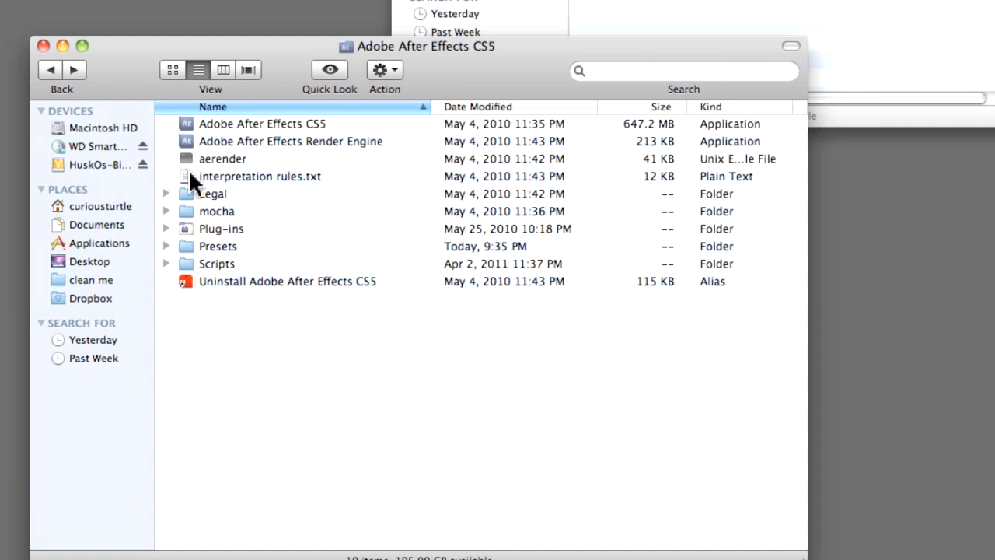
Copy both Film Wash Vol.4 folders into the After Effects CS5 Presets folder.
{"action": "double_click", "coordinate": [218, 246]}
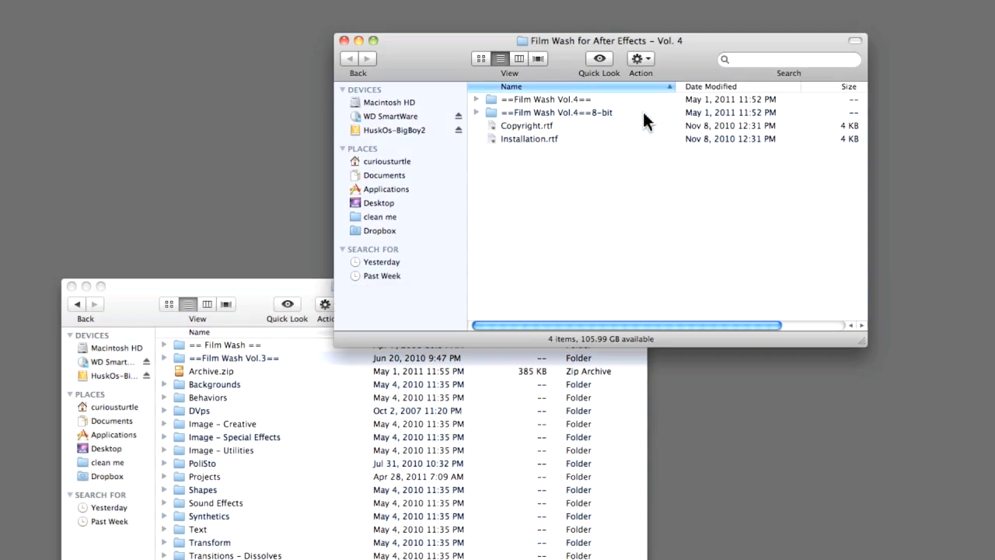
{"action": "left_click_drag", "start_coordinate": [644, 113], "coordinate": [641, 101]}
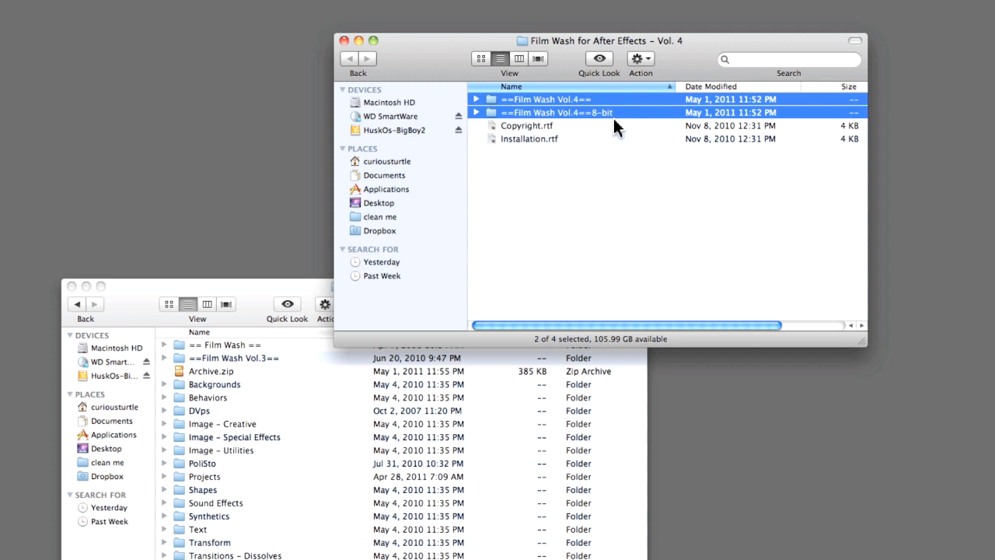
{"action": "left_click_drag", "start_coordinate": [594, 110], "coordinate": [295, 559]}
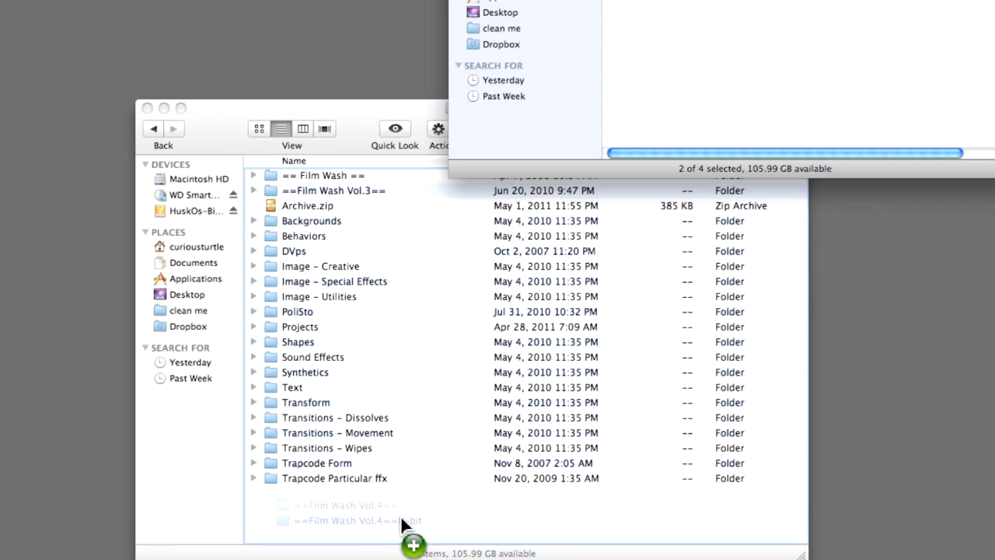
{"action": "left_click_drag", "start_coordinate": [401, 526], "coordinate": [411, 515]}
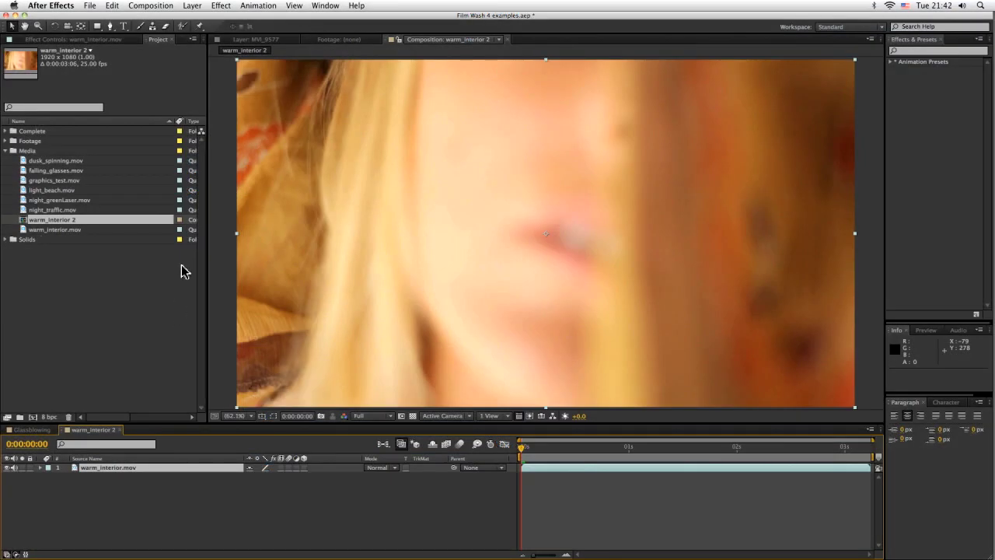
Show the Effects & Presets panel and expand the Film Wash Vol.4 preset folder.
{"action": "left_click", "coordinate": [325, 6]}
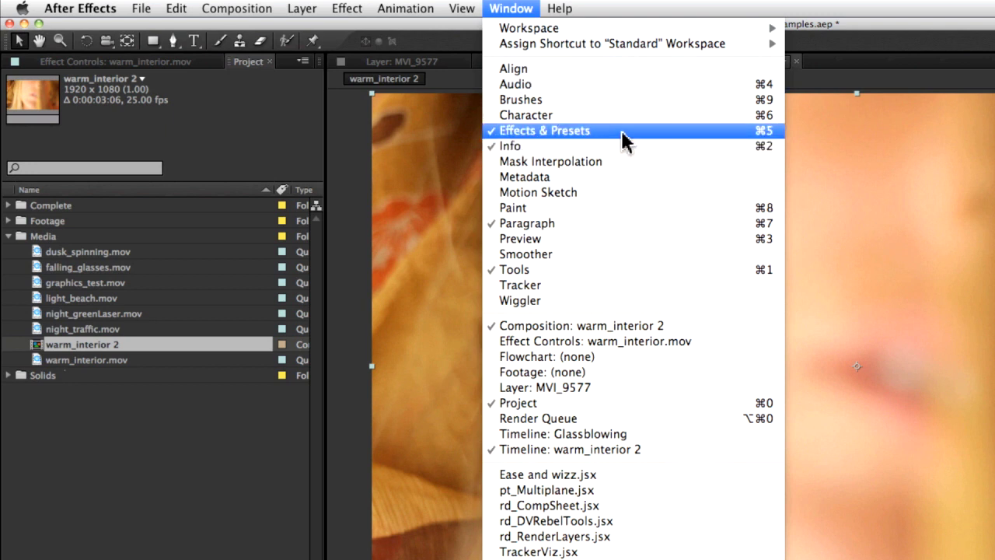
{"action": "left_click", "coordinate": [623, 133]}
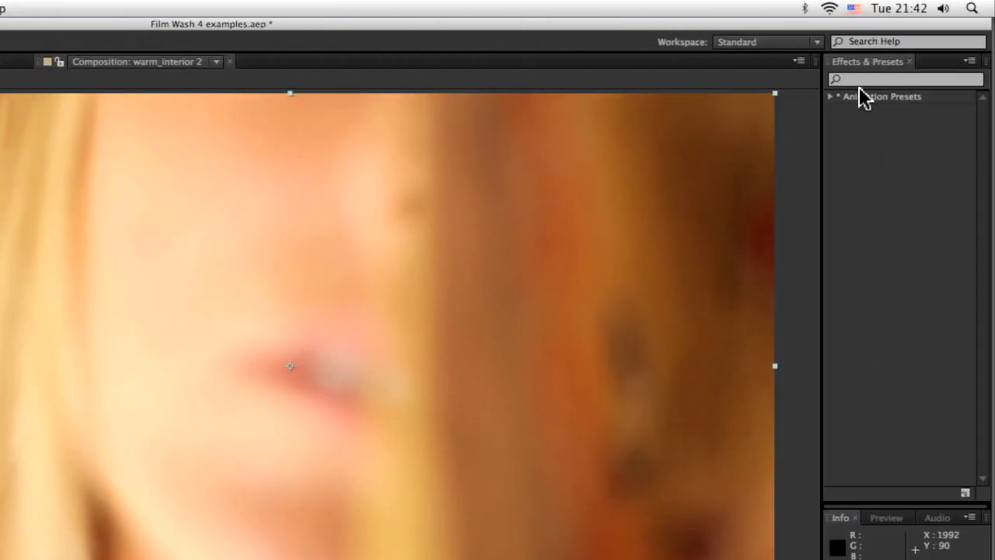
{"action": "left_click", "coordinate": [258, 6]}
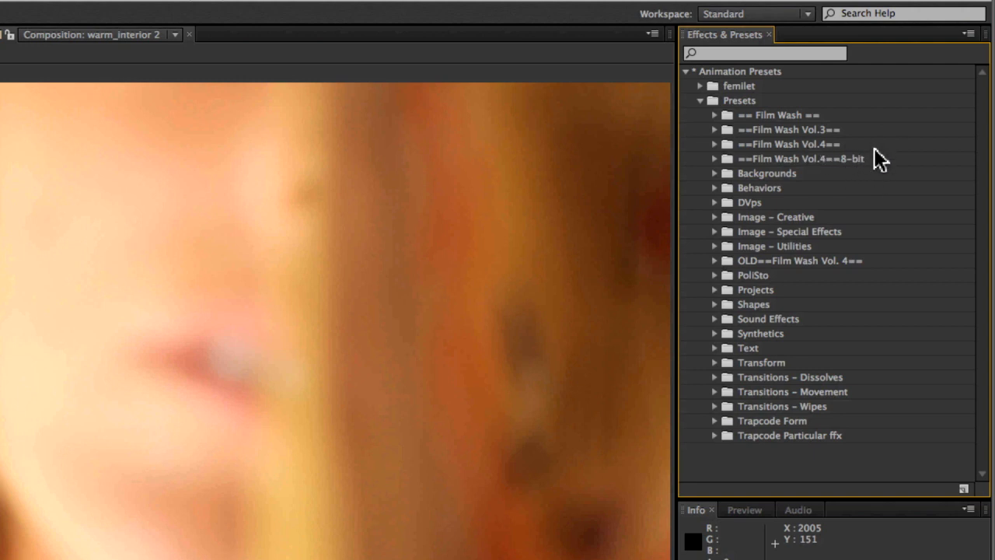
{"action": "left_click", "coordinate": [716, 144]}
{"action": "left_click", "coordinate": [715, 261]}
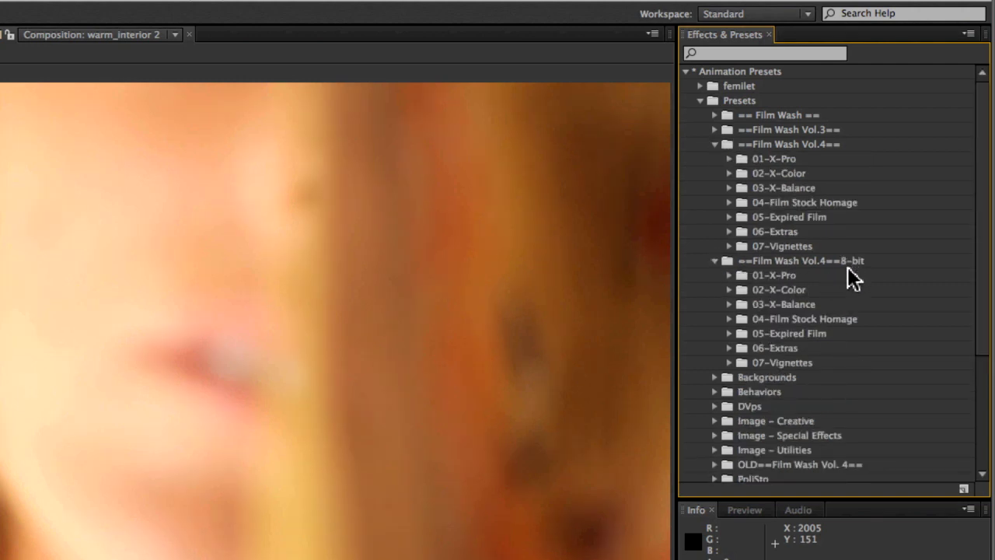
{"action": "left_click", "coordinate": [714, 261]}
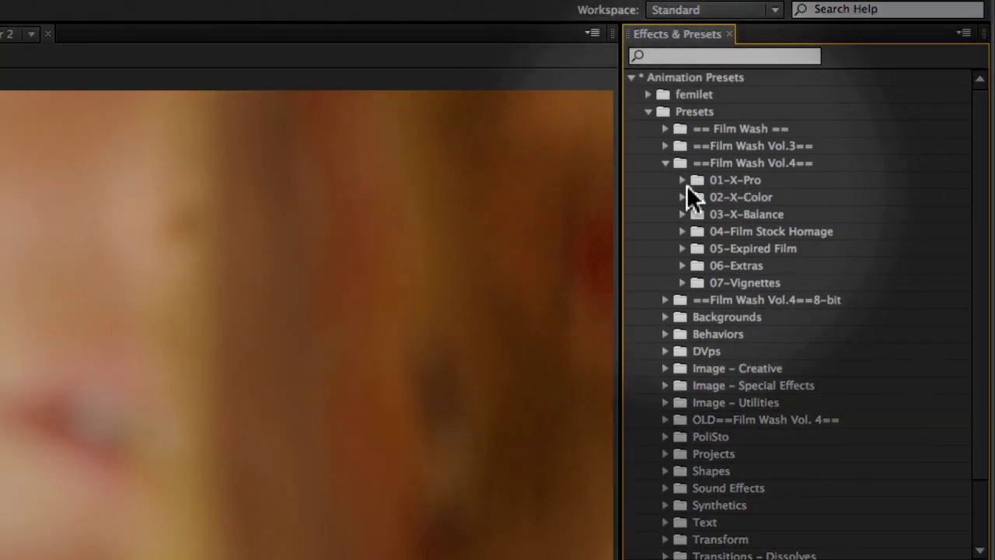
Expand the 01-X-Pro, 02-X-Color and 03-X-Balance preset groups.
{"action": "left_click", "coordinate": [682, 181]}
{"action": "scroll", "coordinate": [978, 315], "scroll_direction": "down", "scroll_amount": 3}
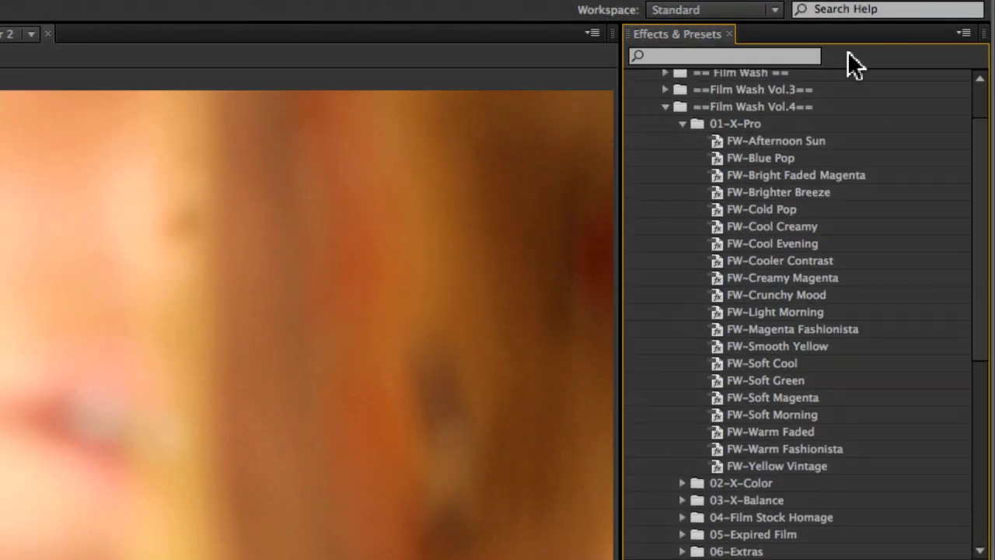
{"action": "left_click", "coordinate": [682, 480]}
{"action": "scroll", "coordinate": [773, 480], "scroll_direction": "down", "scroll_amount": 5}
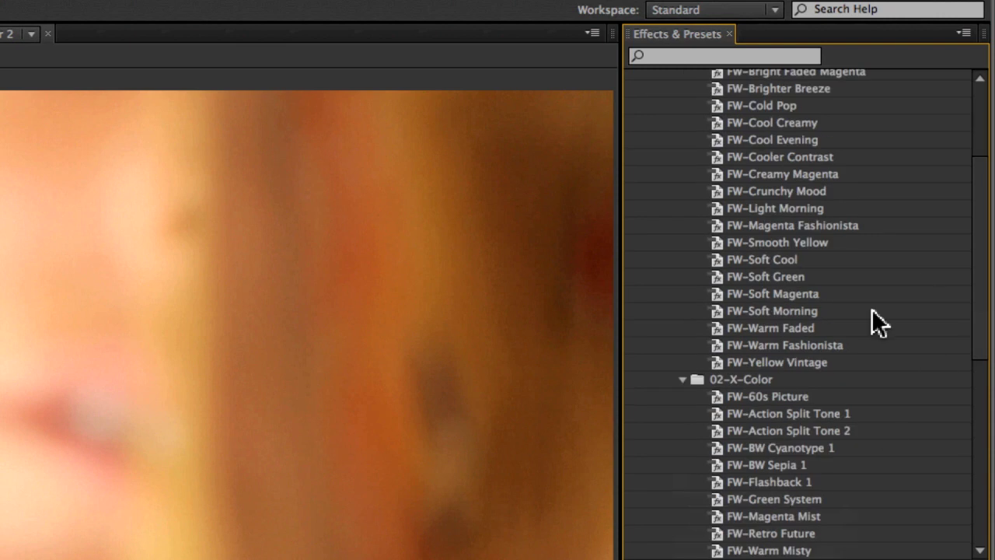
{"action": "scroll", "coordinate": [980, 388], "scroll_direction": "down", "scroll_amount": 7}
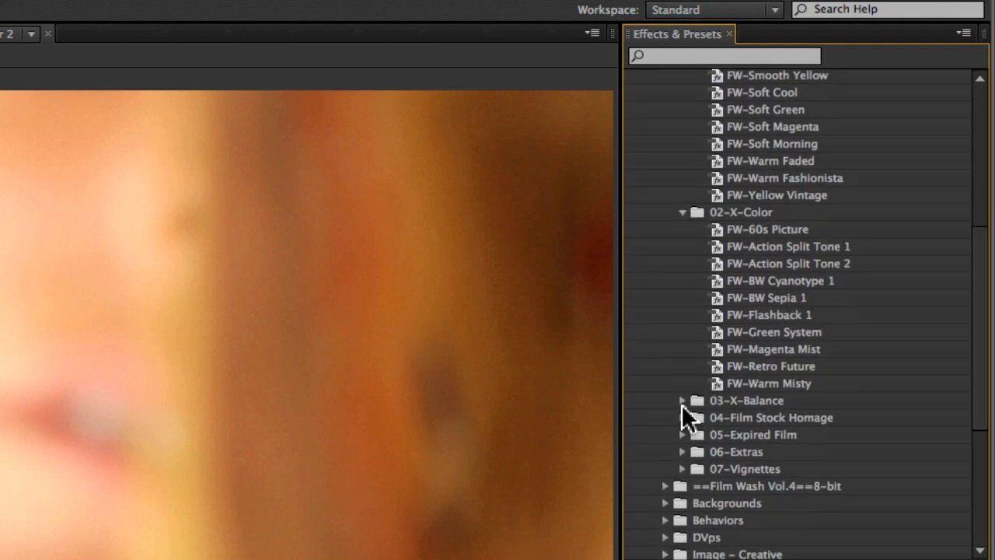
{"action": "left_click", "coordinate": [683, 401]}
{"action": "left_click_drag", "start_coordinate": [977, 333], "coordinate": [959, 420]}
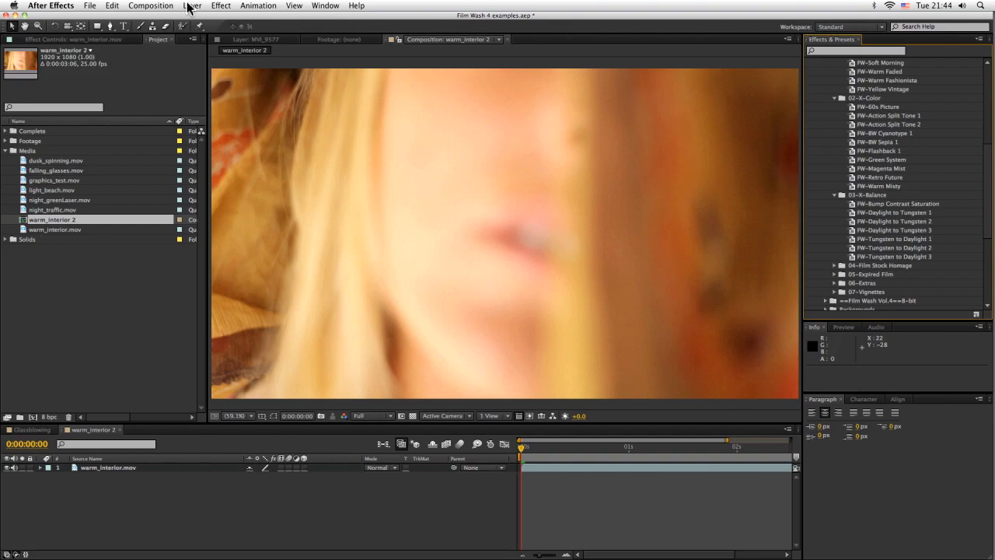
Add a new adjustment layer above warm_interior via Layer > New > Adjustment Layer.
{"action": "left_click", "coordinate": [192, 5]}
{"action": "left_click", "coordinate": [192, 5]}
{"action": "left_click", "coordinate": [192, 5]}
{"action": "mouse_move", "coordinate": [194, 18]}
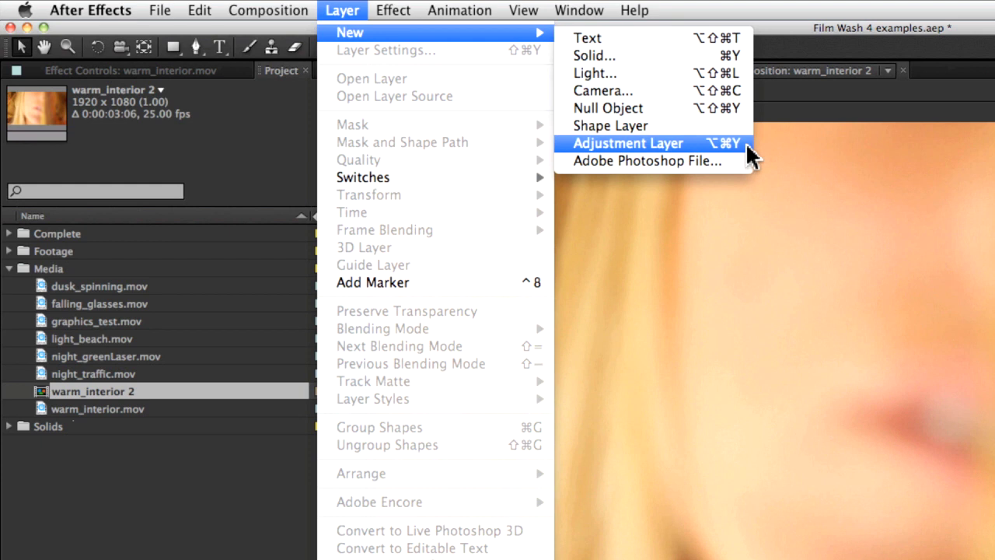
{"action": "left_click", "coordinate": [749, 147]}
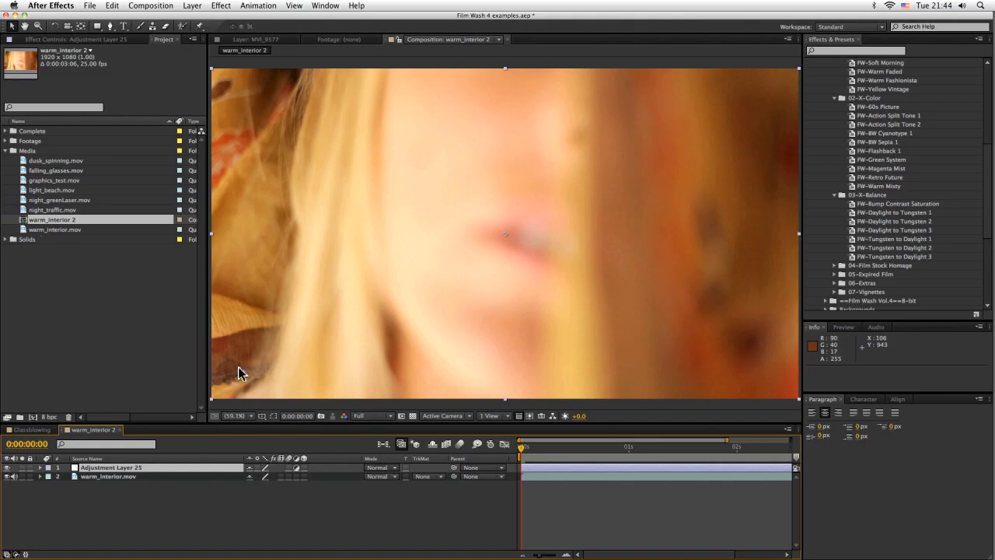
Apply the FW-Light Morning preset from 01-X-Pro and move to about one second in.
{"action": "left_click_drag", "start_coordinate": [984, 210], "coordinate": [978, 136]}
{"action": "left_click", "coordinate": [874, 115]}
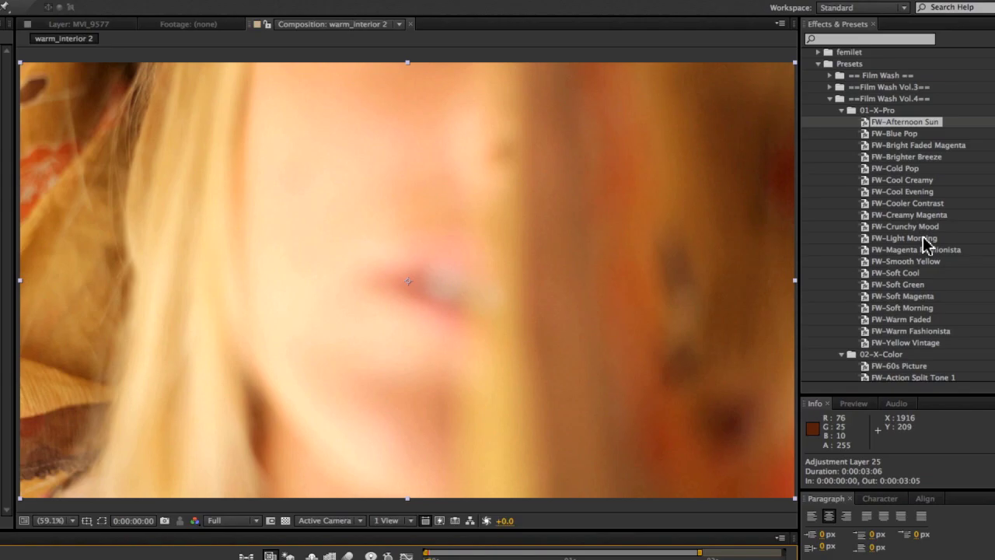
{"action": "double_click", "coordinate": [934, 240]}
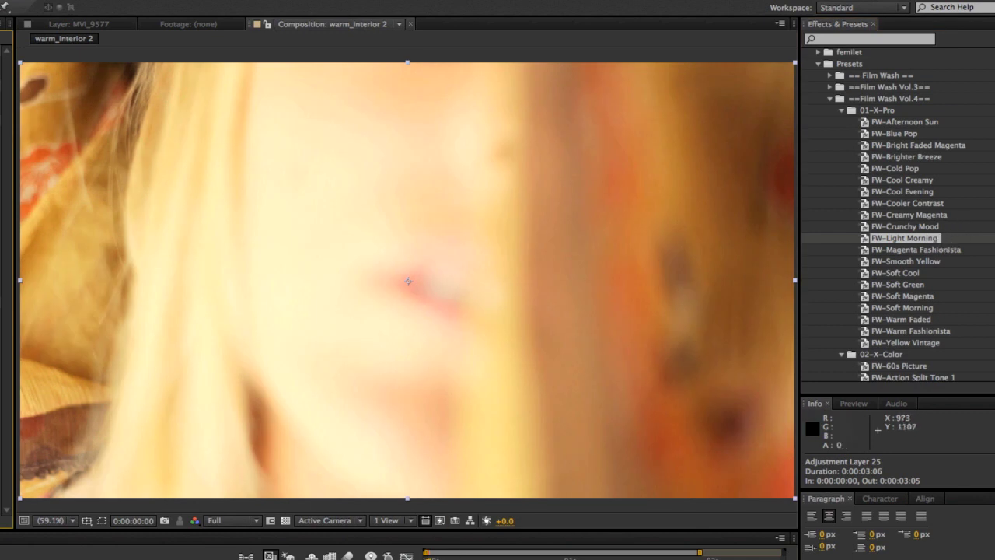
{"action": "left_click_drag", "start_coordinate": [591, 554], "coordinate": [633, 557]}
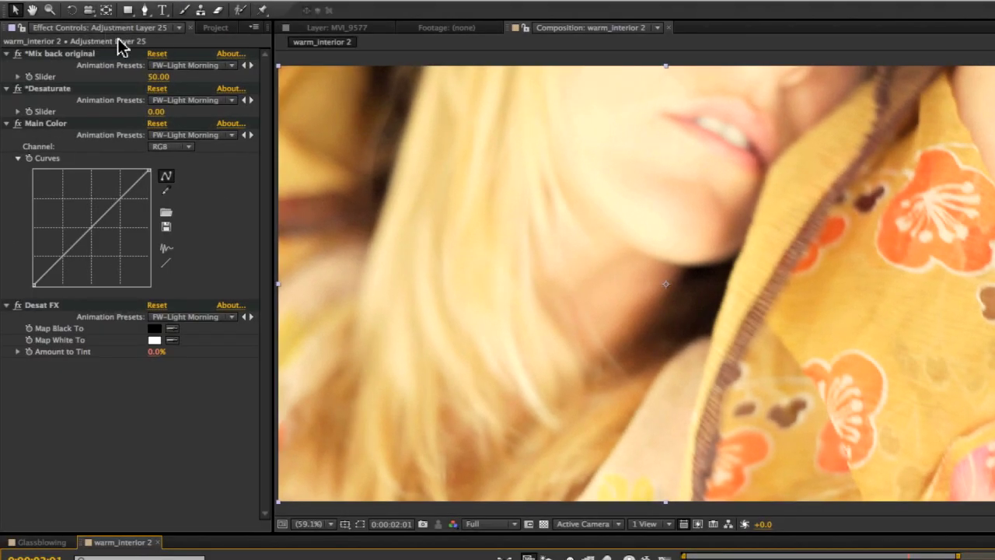
Collapse Main Color and Desat FX, try Mix back original at 74, 63, 94, then enter 50.
{"action": "left_click", "coordinate": [7, 124]}
{"action": "left_click", "coordinate": [7, 136]}
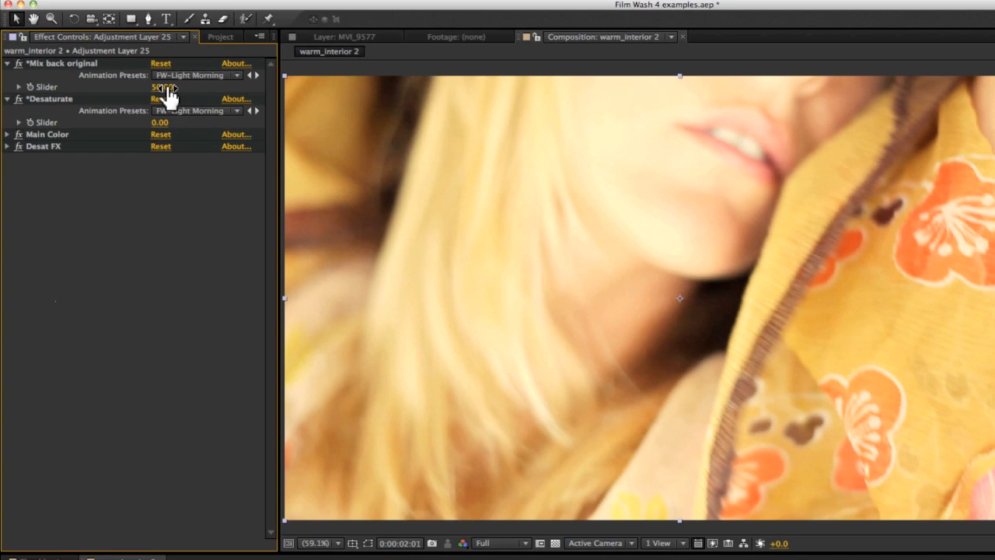
{"action": "left_click_drag", "start_coordinate": [211, 134], "coordinate": [237, 133]}
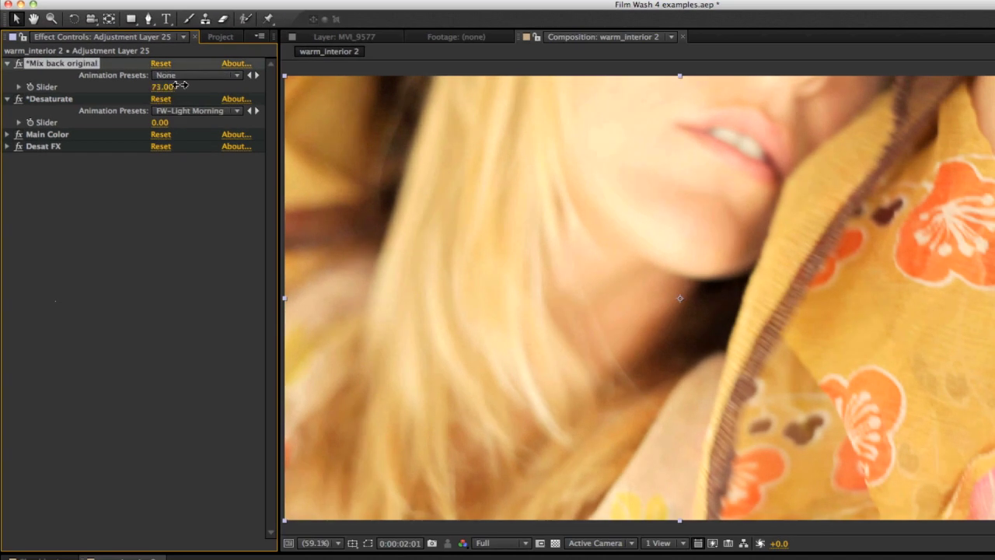
{"action": "left_click_drag", "start_coordinate": [181, 85], "coordinate": [144, 97]}
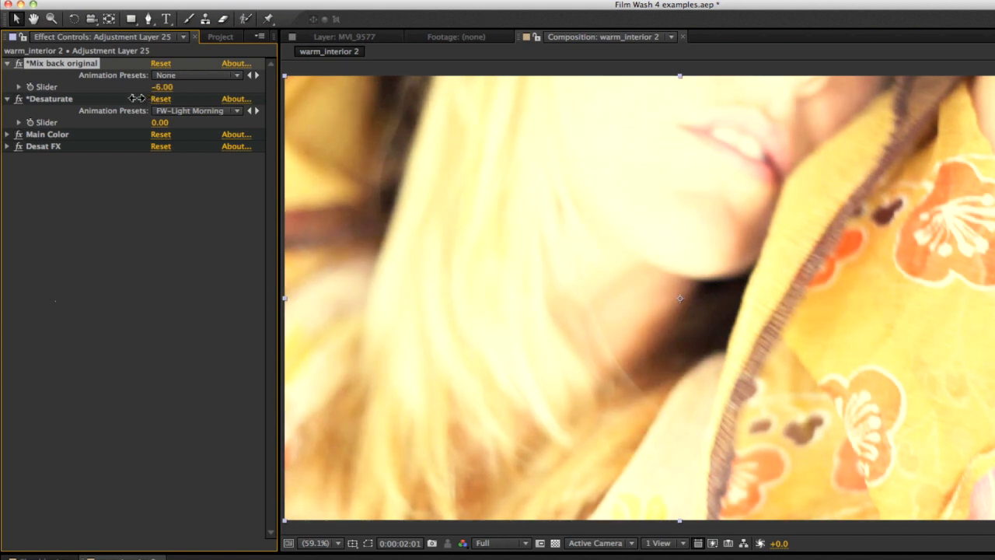
{"action": "left_click_drag", "start_coordinate": [153, 96], "coordinate": [178, 92]}
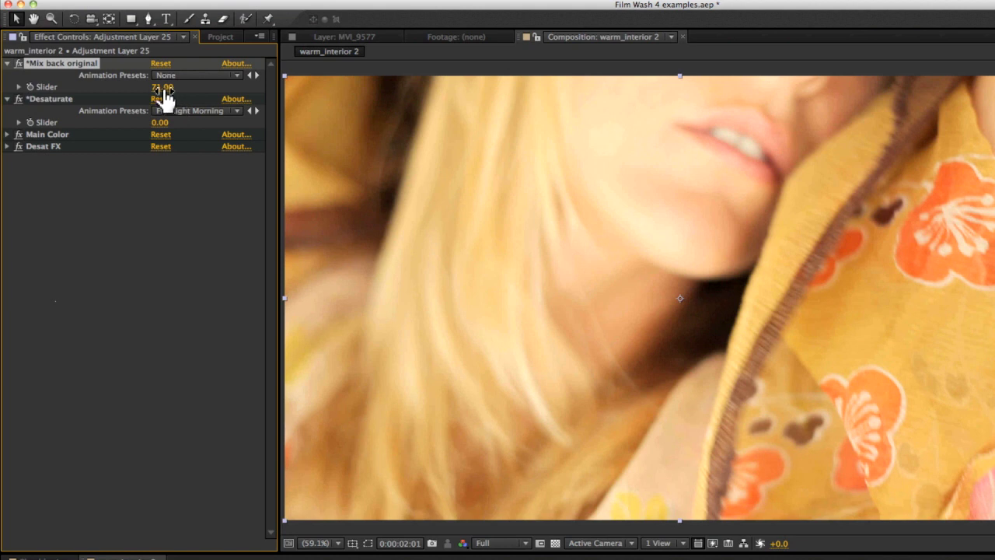
{"action": "left_click", "coordinate": [159, 87]}
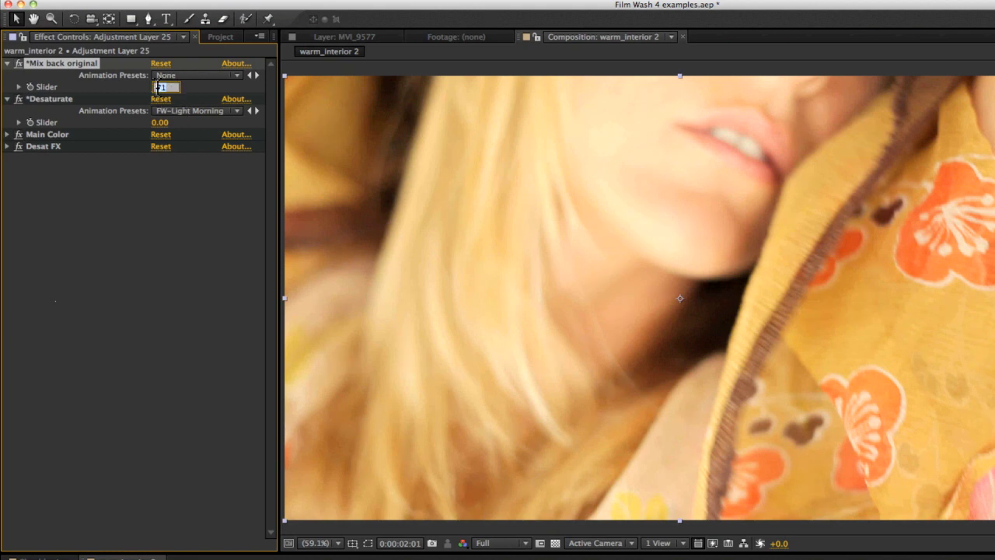
{"action": "type", "text": "50"}
{"action": "key", "text": "Return"}
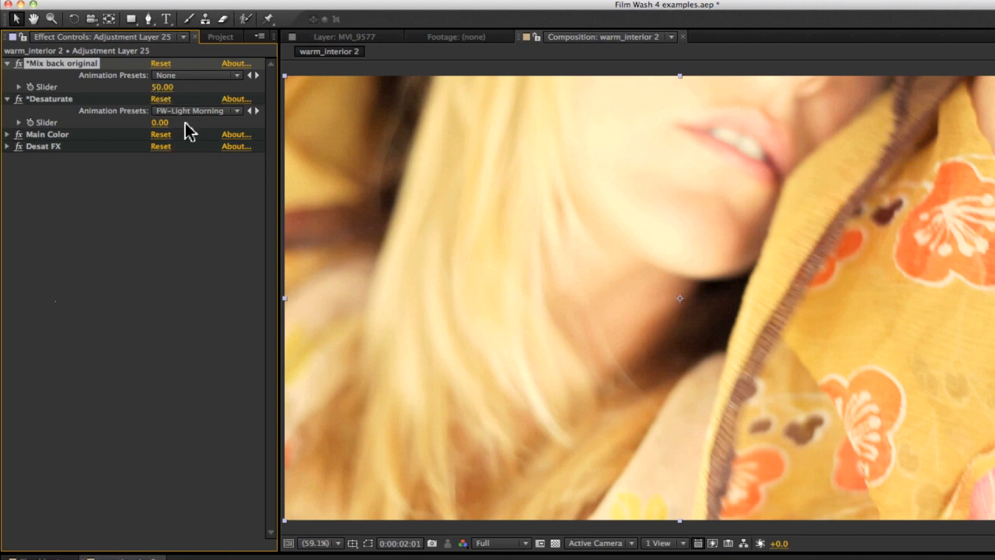
Compare Desaturate 54 and Mix back original around 35, then delete Adjustment Layer 25.
{"action": "left_click_drag", "start_coordinate": [159, 122], "coordinate": [206, 131]}
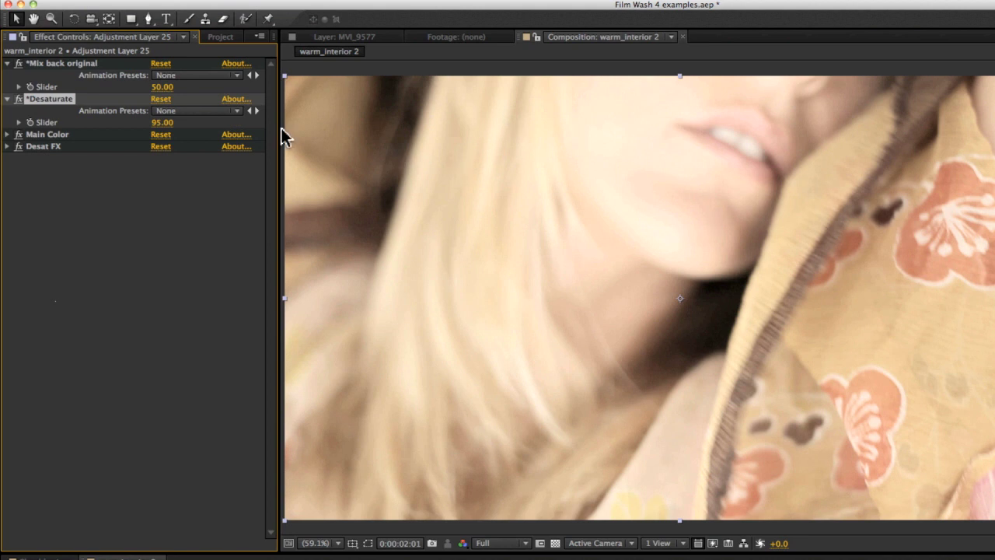
{"action": "left_click", "coordinate": [166, 91]}
{"action": "left_click_drag", "start_coordinate": [166, 91], "coordinate": [144, 87]}
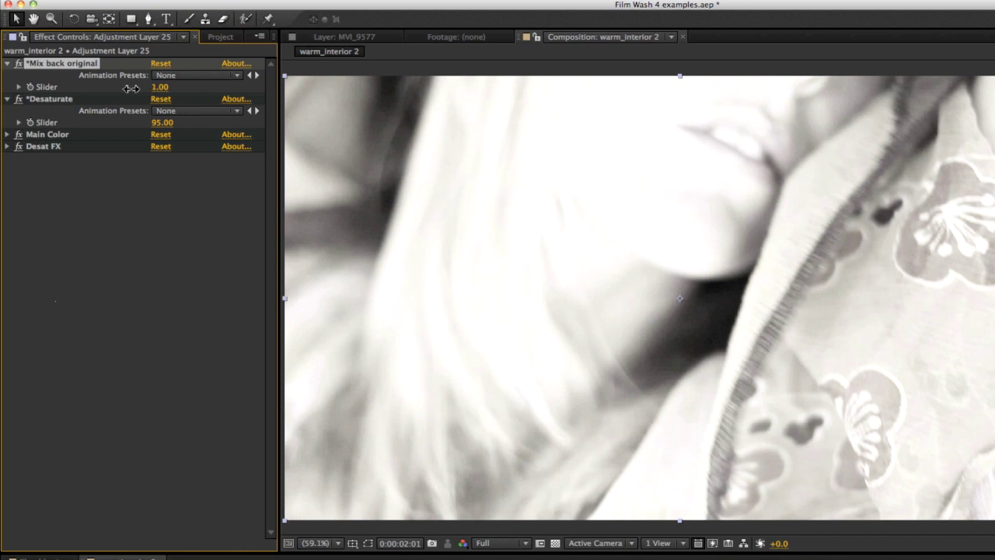
{"action": "left_click_drag", "start_coordinate": [140, 88], "coordinate": [176, 87]}
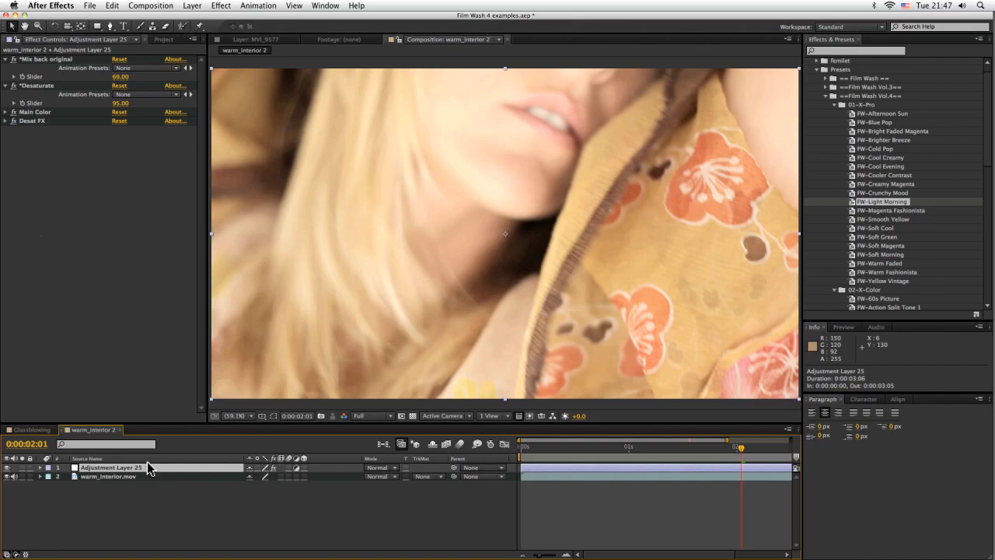
{"action": "key", "text": "Delete"}
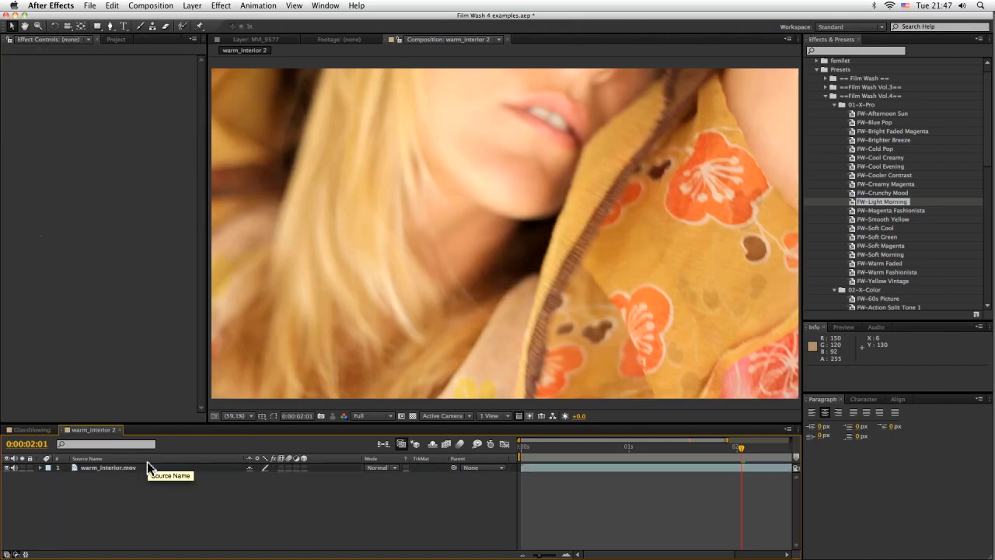
Add a new adjustment layer above the footage.
{"action": "left_click", "coordinate": [192, 5]}
{"action": "mouse_move", "coordinate": [234, 17]}
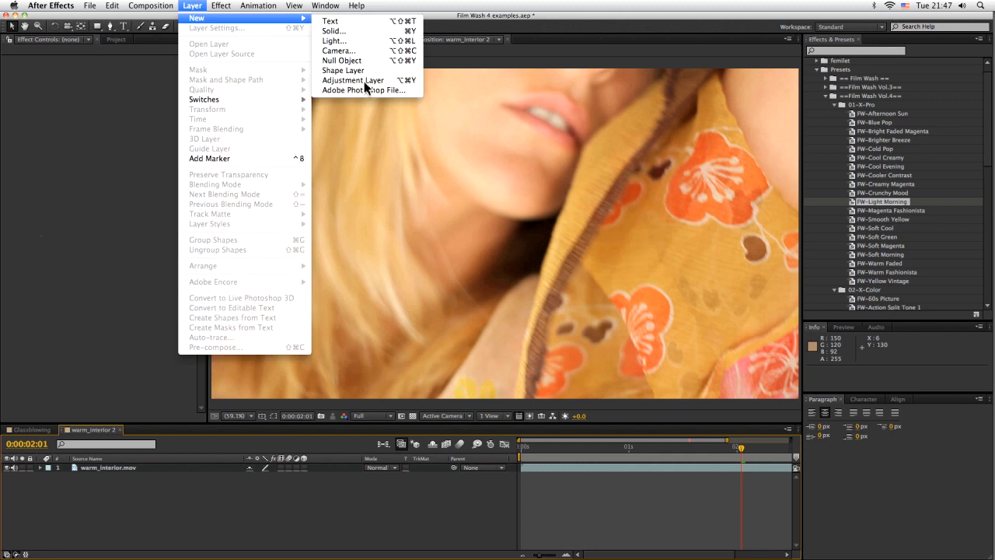
{"action": "left_click", "coordinate": [352, 80]}
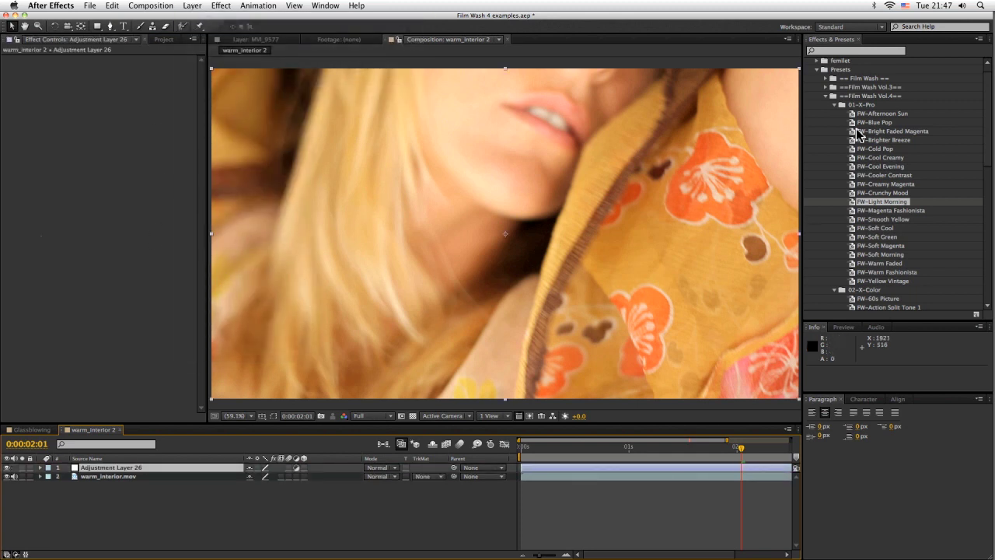
Audition FW-Soft Green, Cooler Contrast, Yellow Vintage, Warm Faded and Cold Pop, undoing each.
{"action": "left_click", "coordinate": [893, 237]}
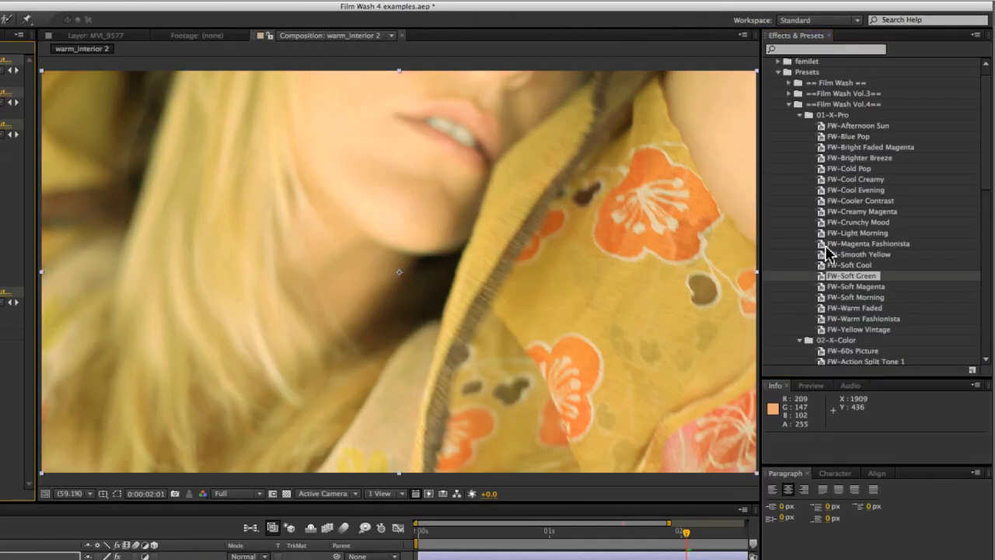
{"action": "key", "text": "super+z"}
{"action": "left_click", "coordinate": [848, 204]}
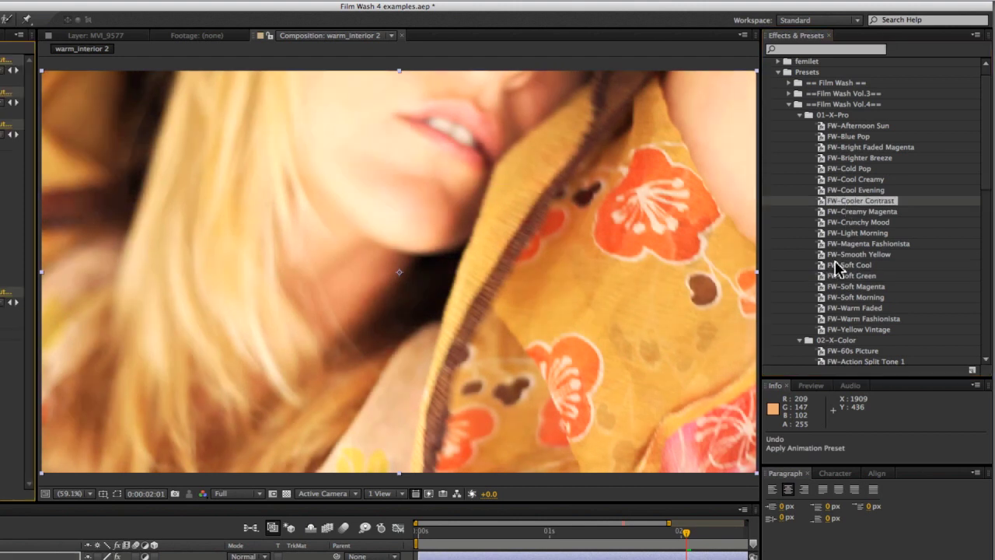
{"action": "key", "text": "super+z"}
{"action": "left_click", "coordinate": [841, 330]}
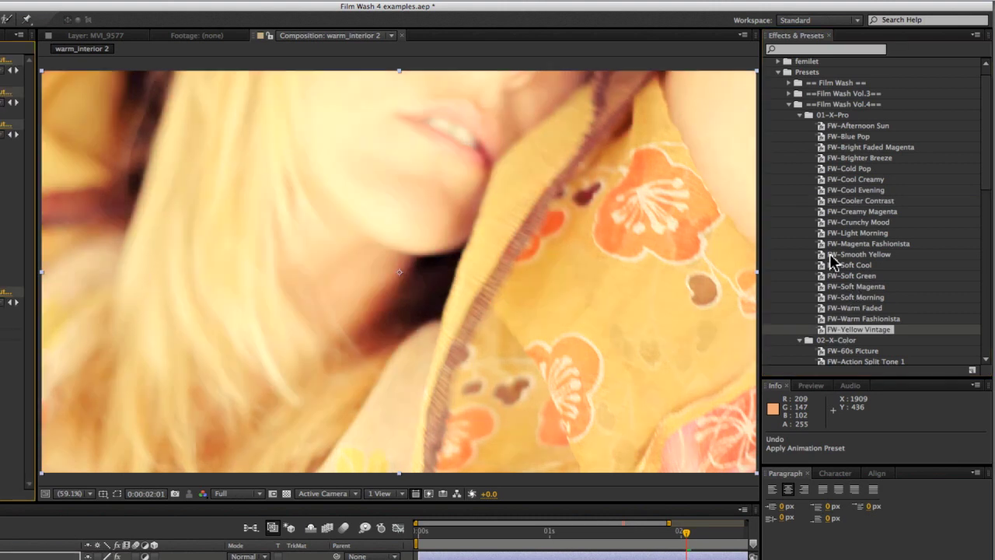
{"action": "key", "text": "super+z"}
{"action": "left_click", "coordinate": [856, 308]}
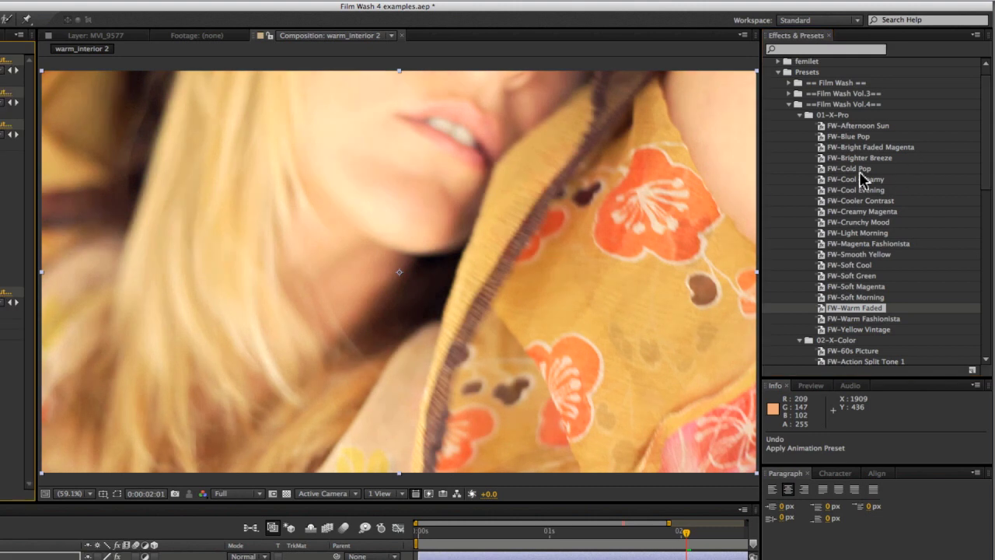
{"action": "key", "text": "super+z"}
{"action": "left_click", "coordinate": [861, 170]}
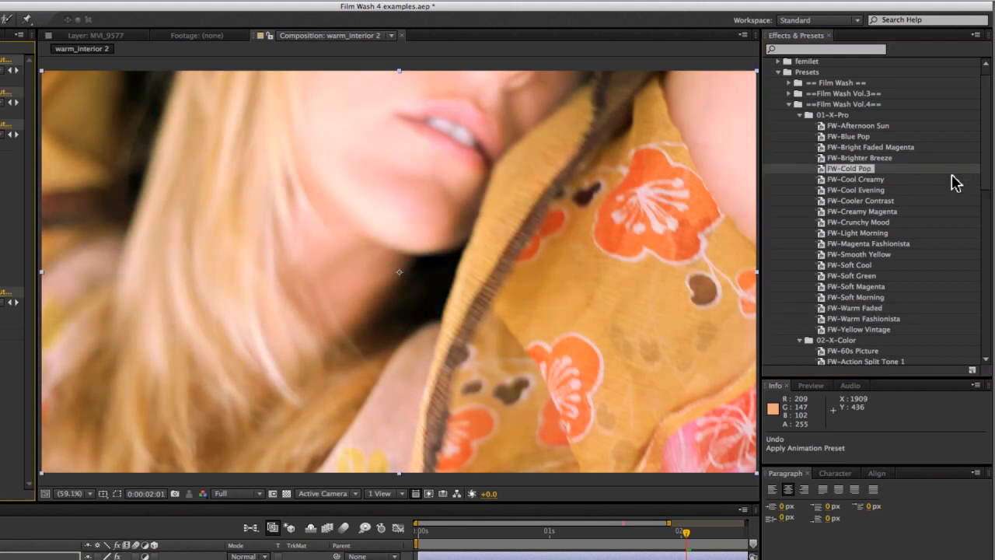
{"action": "key", "text": "super+z"}
Apply the FW-60s Picture preset and collapse its effect settings.
{"action": "left_click", "coordinate": [799, 115]}
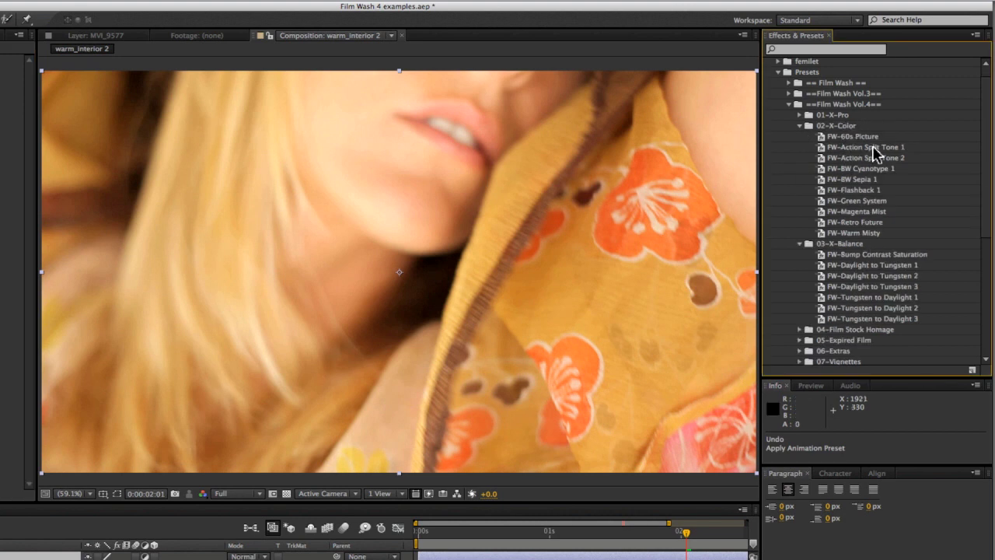
{"action": "double_click", "coordinate": [859, 139]}
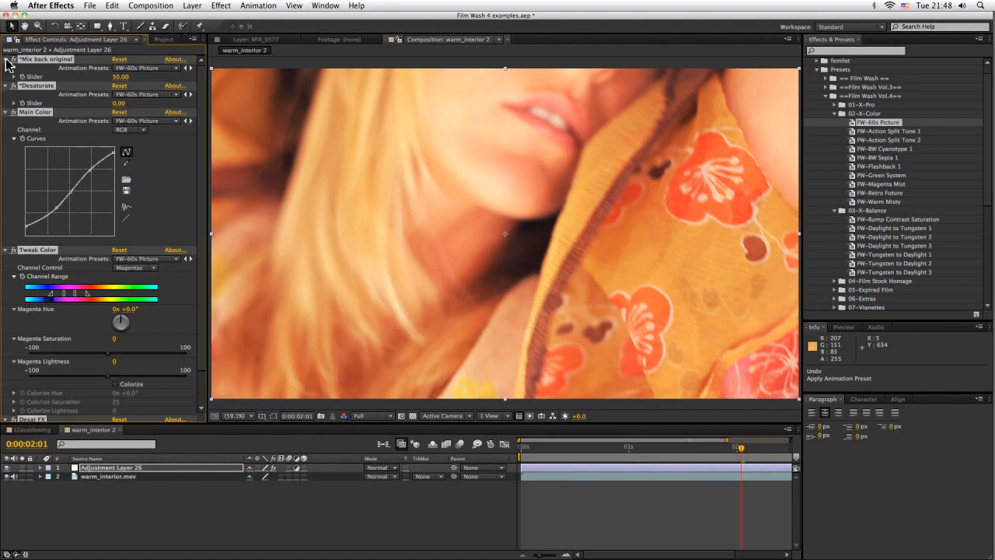
{"action": "left_click", "coordinate": [6, 70], "text": "super"}
Set the 60s Picture Mix back original to 74 and Desaturate to 33.
{"action": "left_click", "coordinate": [23, 109]}
{"action": "left_click", "coordinate": [6, 70], "text": "super"}
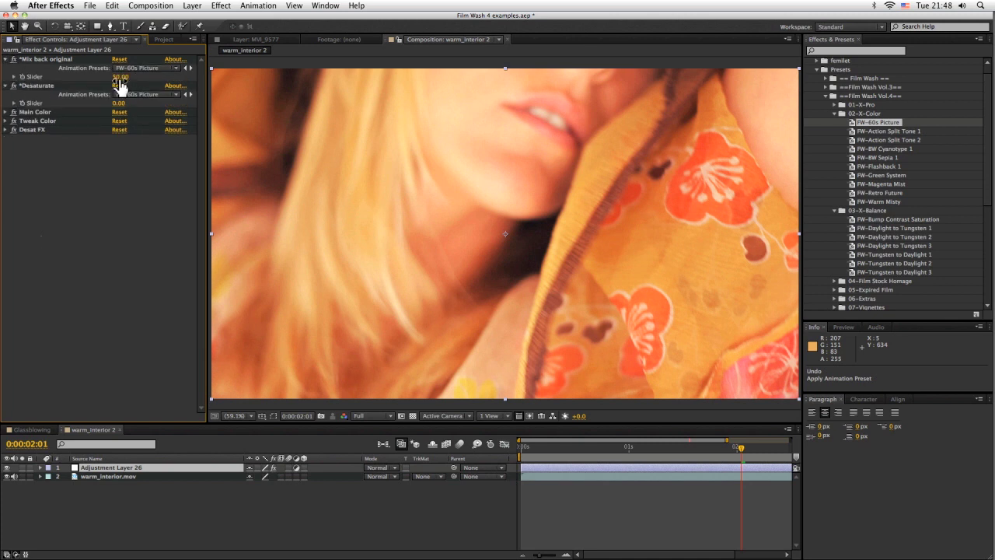
{"action": "mouse_move", "coordinate": [119, 79]}
{"action": "left_mouse_down"}
{"action": "mouse_move", "coordinate": [109, 76]}
{"action": "mouse_move", "coordinate": [132, 75]}
{"action": "left_mouse_up"}
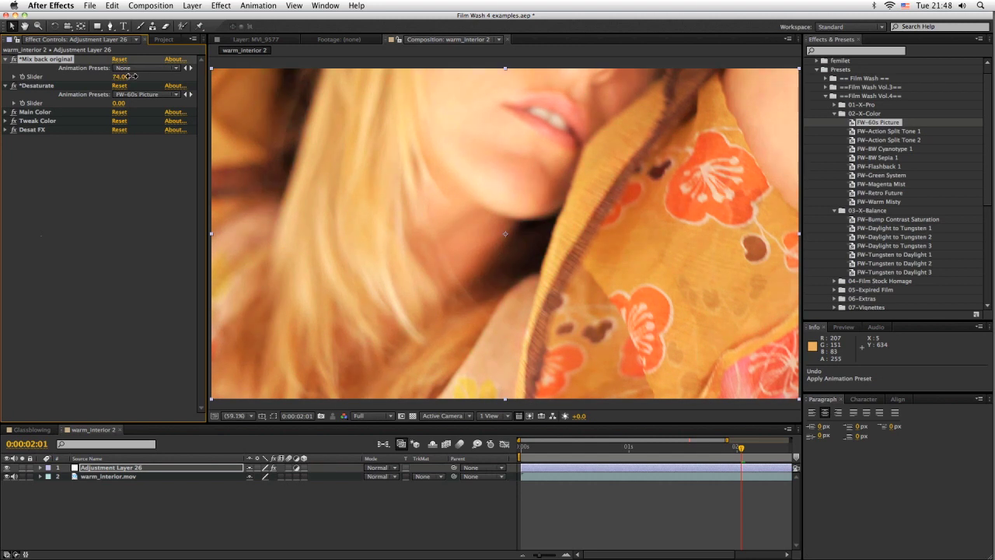
{"action": "left_click_drag", "start_coordinate": [119, 103], "coordinate": [154, 100]}
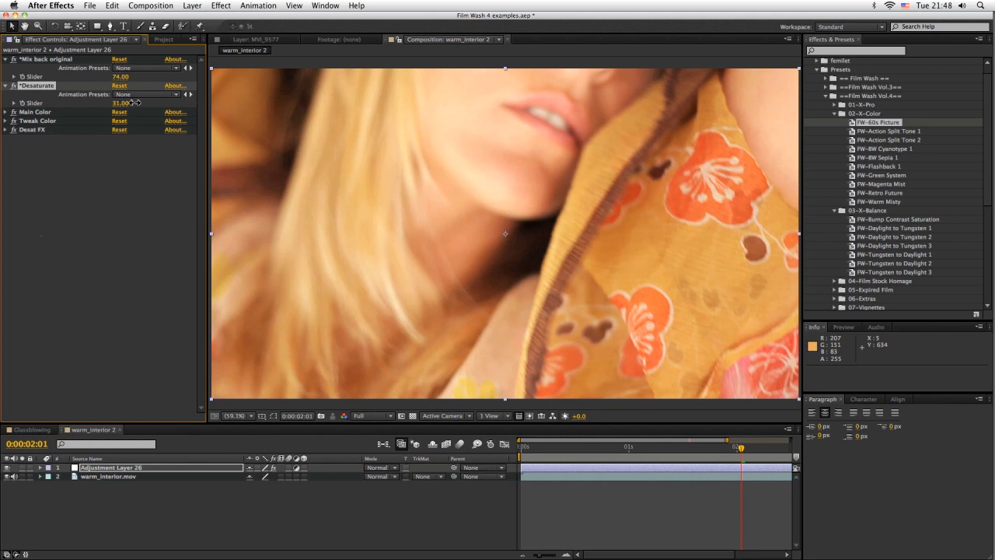
Toggle the adjustment layer's visibility and scrub the clip to compare graded and original footage.
{"action": "left_click", "coordinate": [9, 476]}
{"action": "left_click", "coordinate": [6, 469]}
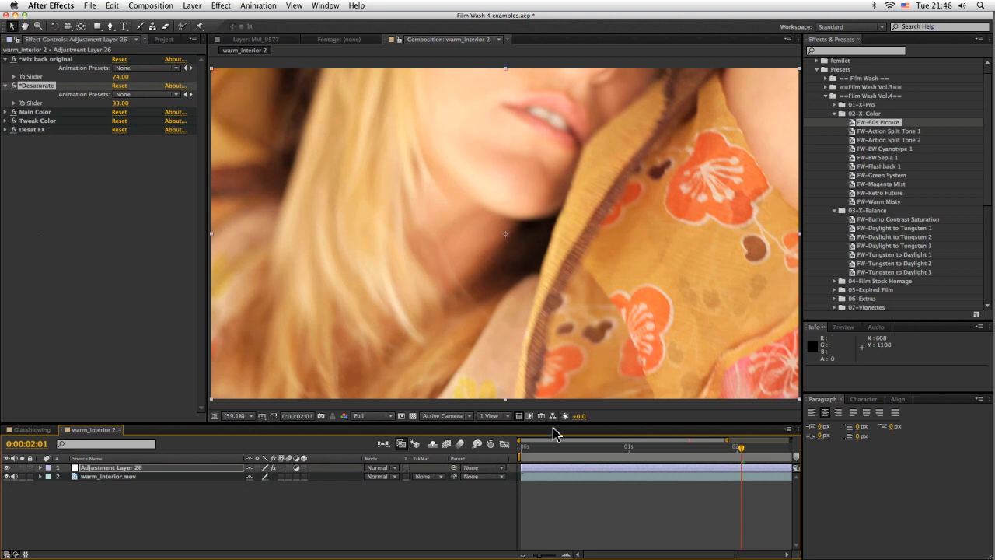
{"action": "left_click_drag", "start_coordinate": [555, 450], "coordinate": [715, 452]}
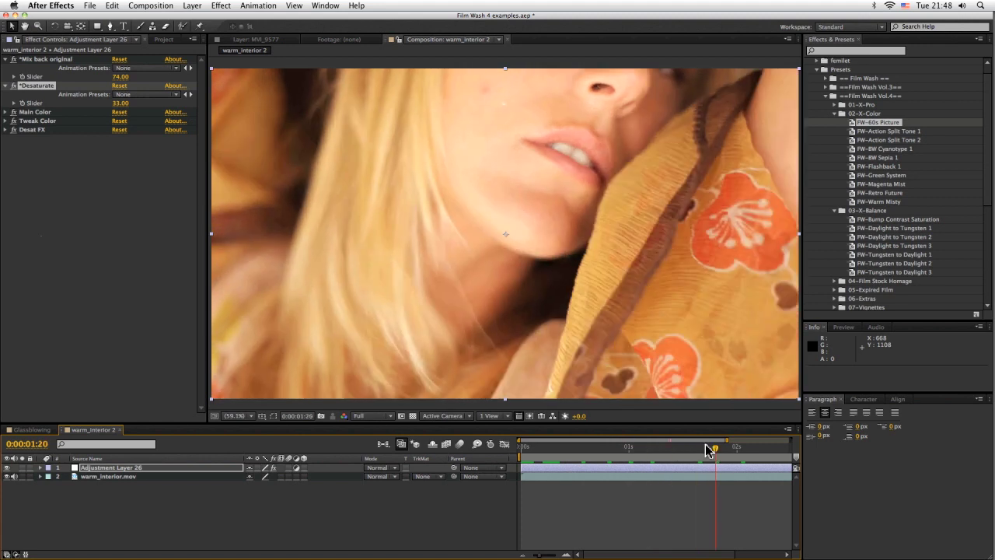
{"action": "left_click", "coordinate": [6, 468]}
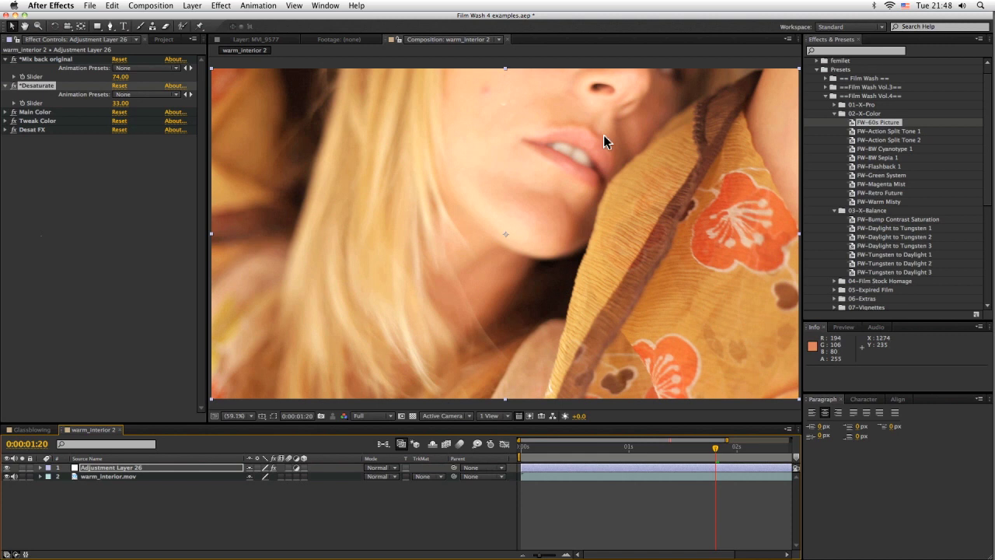
{"action": "left_click", "coordinate": [91, 204]}
{"action": "left_click_drag", "start_coordinate": [121, 468], "coordinate": [140, 464]}
Delete the 60s Picture adjustment layer and add a fresh adjustment layer.
{"action": "key", "text": "Delete"}
{"action": "left_click", "coordinate": [192, 5]}
{"action": "mouse_move", "coordinate": [234, 22]}
{"action": "left_click", "coordinate": [356, 82]}
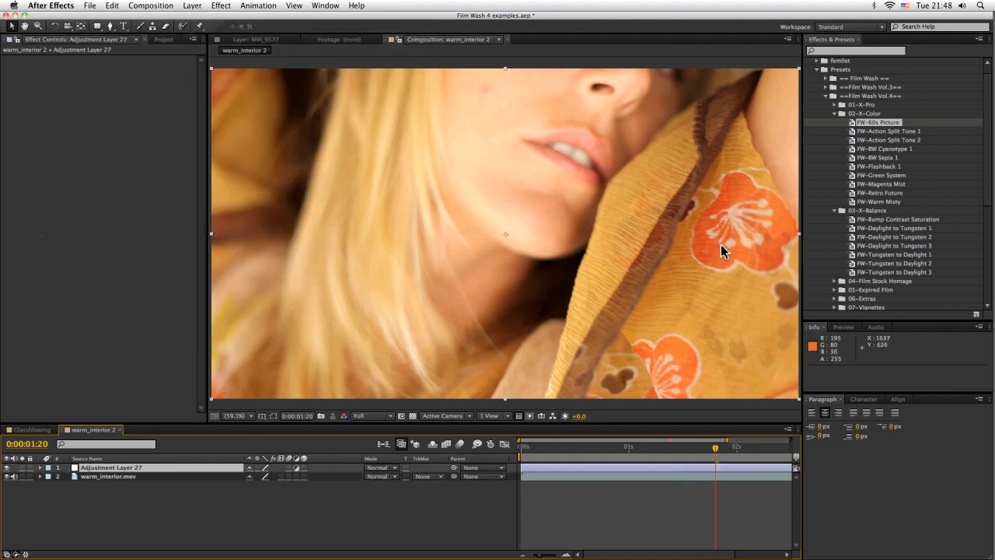
Audition FW-Bump Contrast Saturation and FW-Daylight to Tungsten 1, undoing each.
{"action": "left_click", "coordinate": [834, 113]}
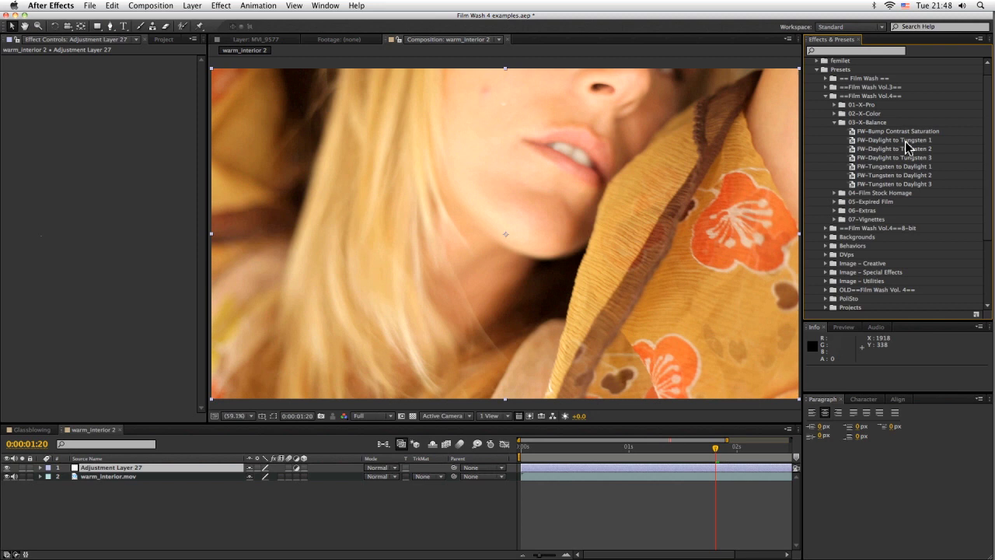
{"action": "double_click", "coordinate": [894, 132]}
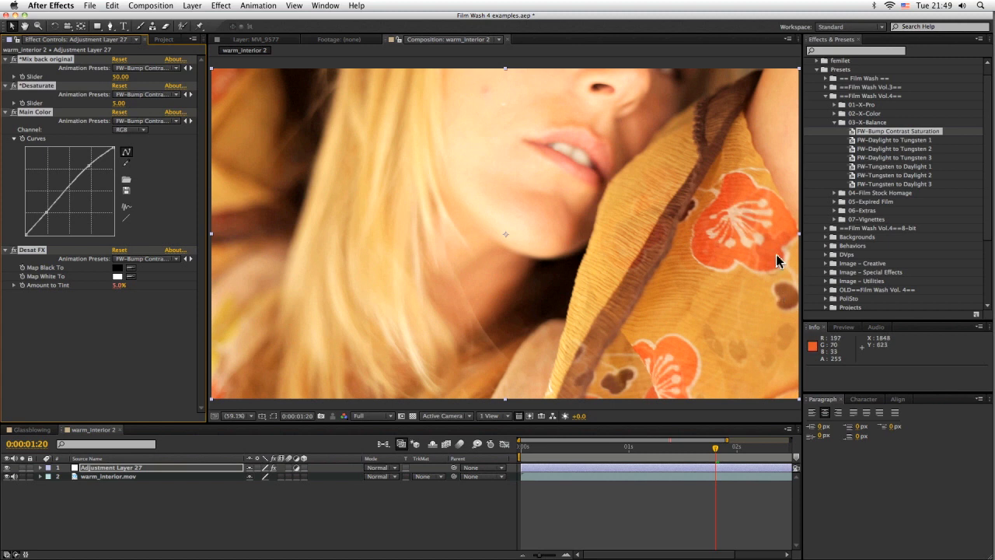
{"action": "key", "text": "super+z"}
{"action": "left_click", "coordinate": [903, 141]}
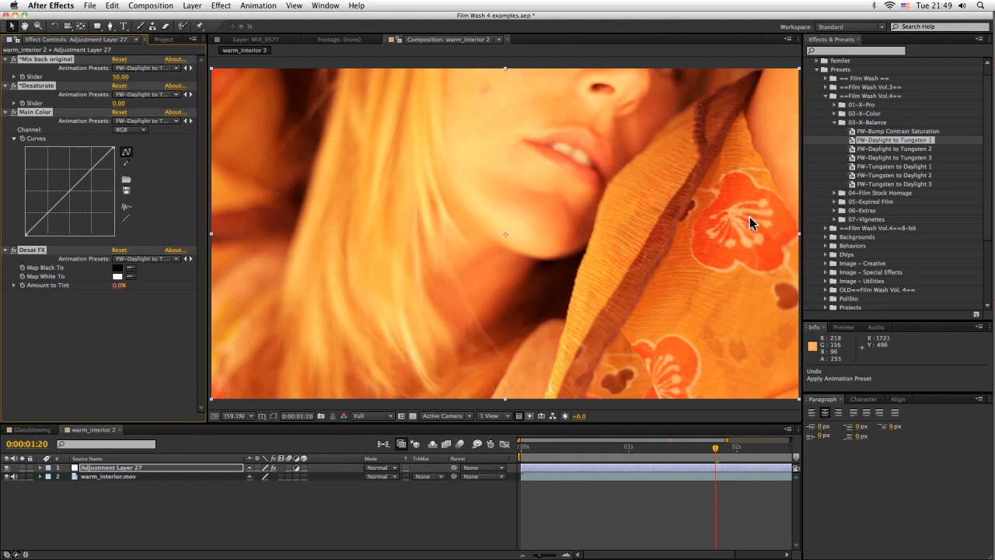
{"action": "key", "text": "super+z"}
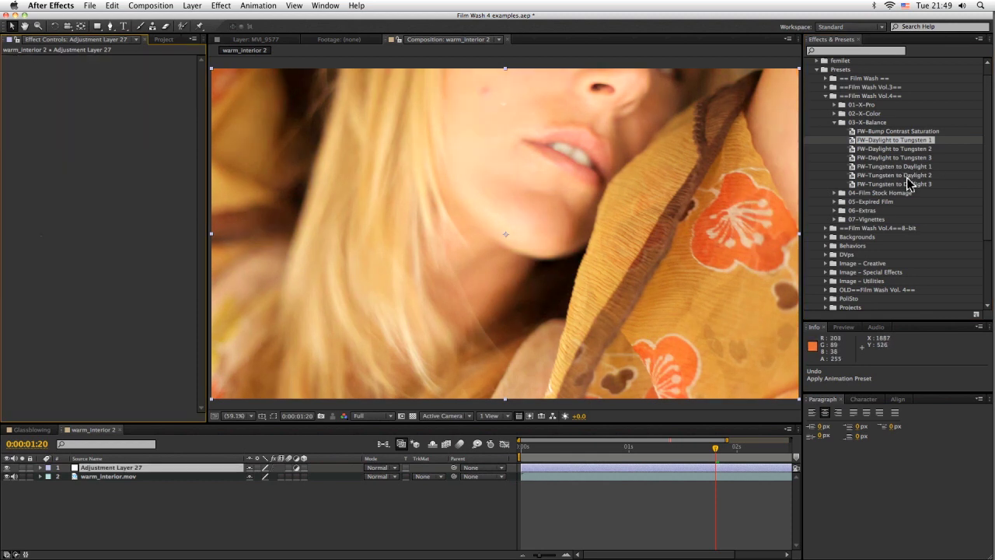
Try FW-Tungsten to Daylight 1 and 3, undoing each to leave the layer empty.
{"action": "left_click", "coordinate": [909, 167]}
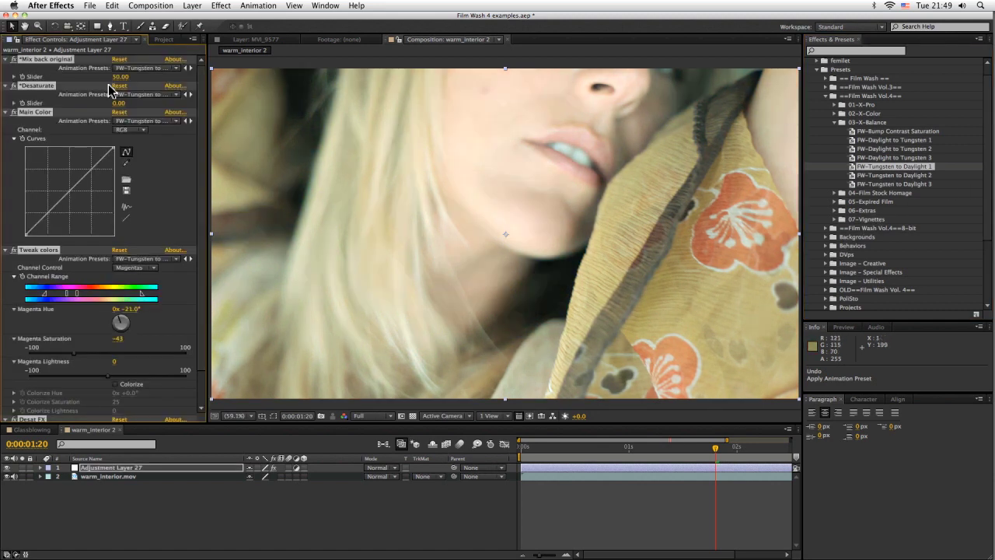
{"action": "left_click_drag", "start_coordinate": [122, 76], "coordinate": [141, 75]}
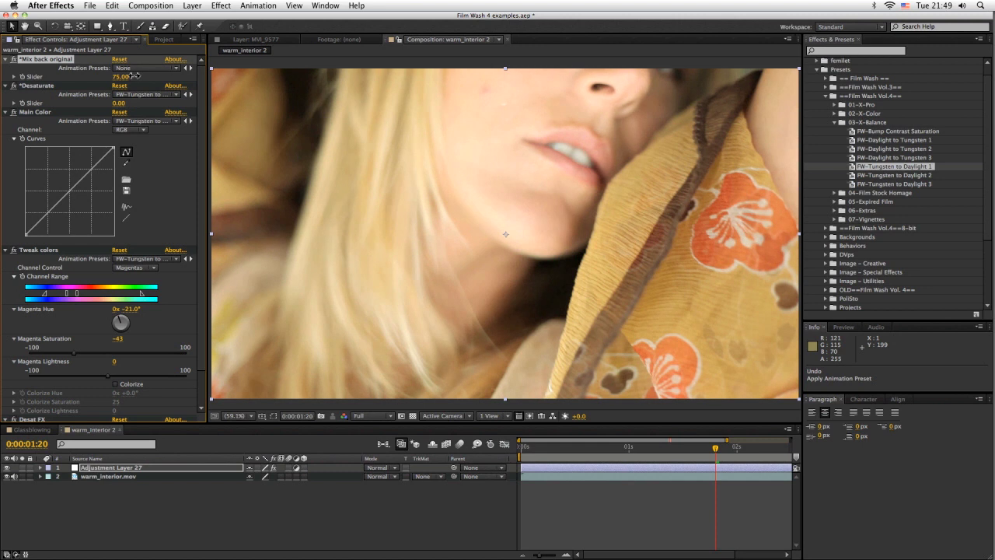
{"action": "key", "text": "super+z"}
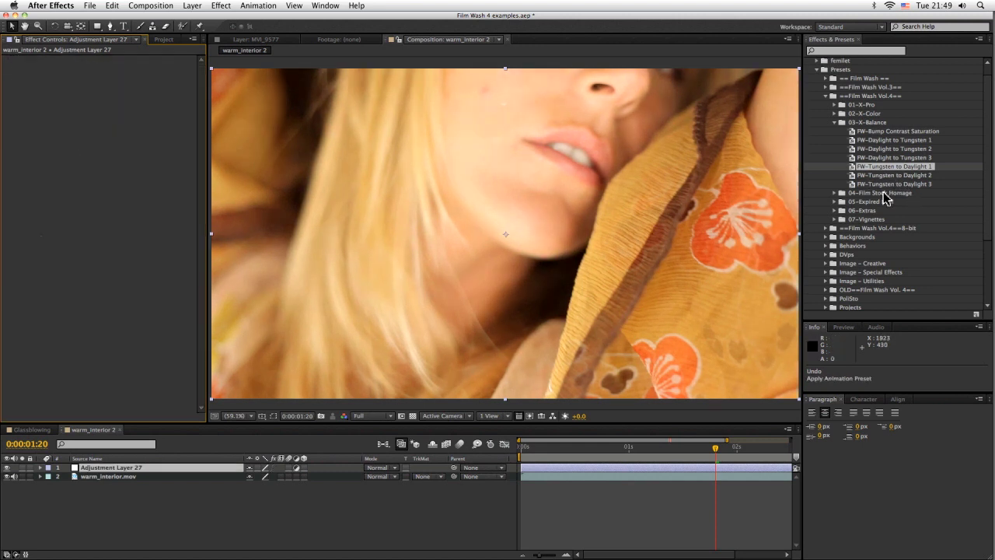
{"action": "left_click", "coordinate": [902, 185]}
{"action": "left_click_drag", "start_coordinate": [675, 252], "coordinate": [685, 241]}
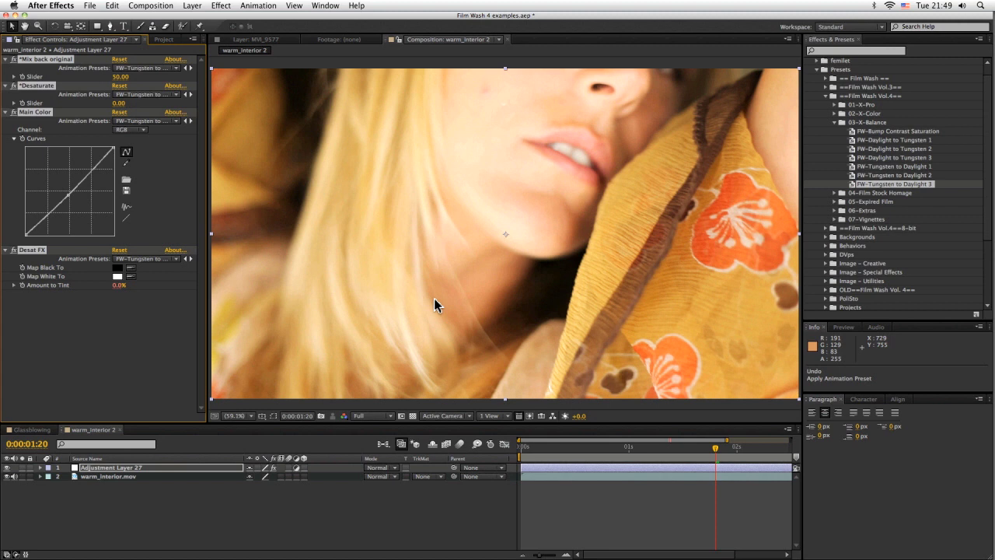
{"action": "key", "text": "super+z"}
Open 04-Film Stock Homage and try Fujichrome 2, Fujicolor 400H and Kodachrome 25, undoing the last.
{"action": "left_click", "coordinate": [834, 123]}
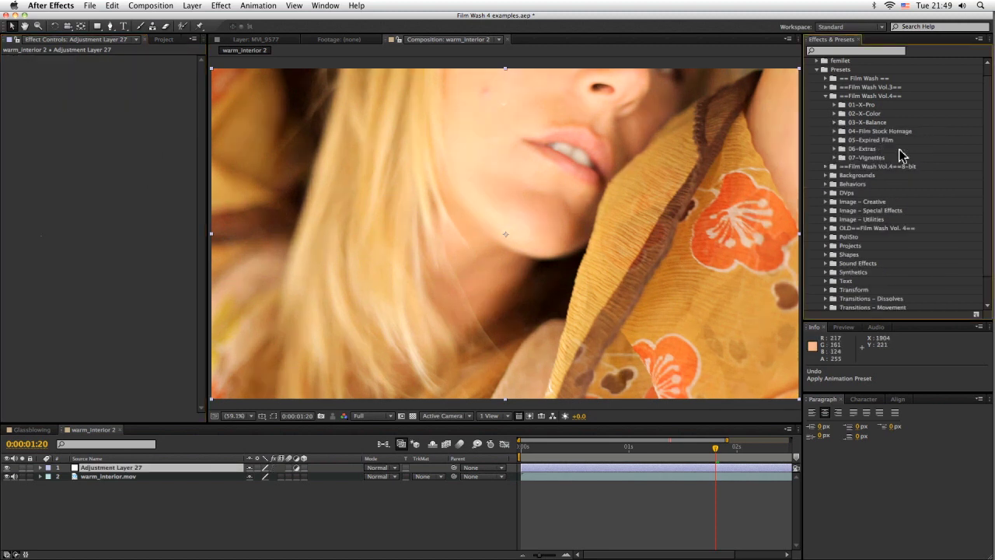
{"action": "left_click", "coordinate": [835, 131]}
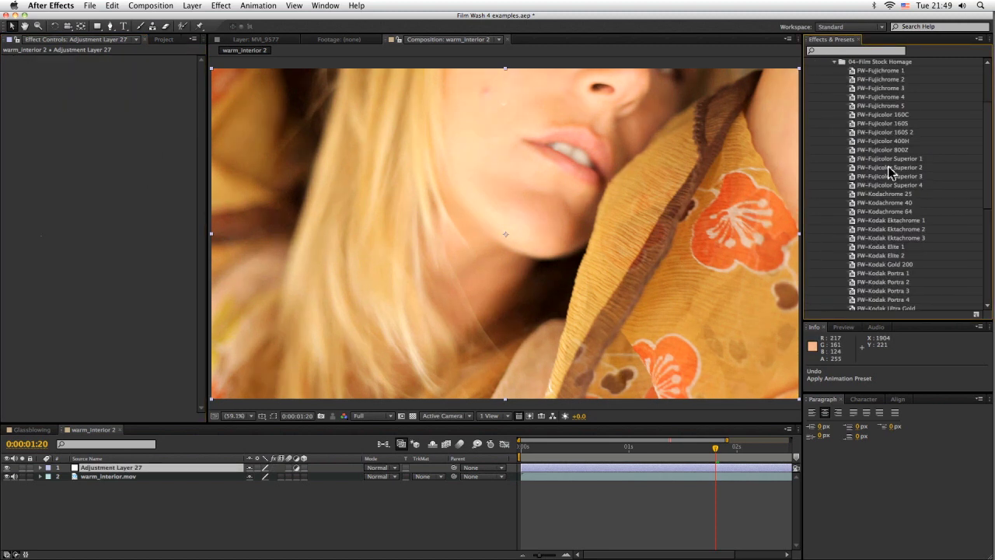
{"action": "left_click", "coordinate": [883, 78]}
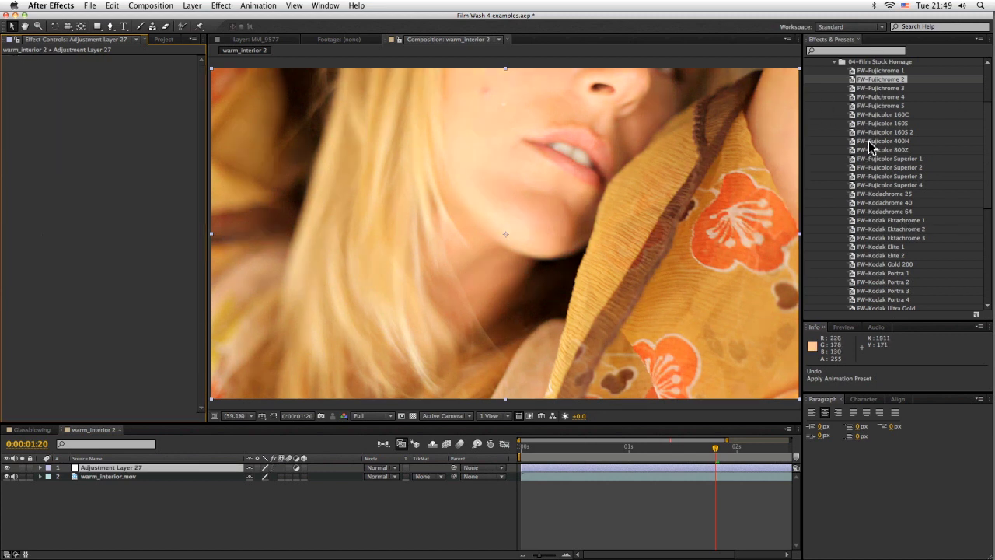
{"action": "double_click", "coordinate": [883, 140]}
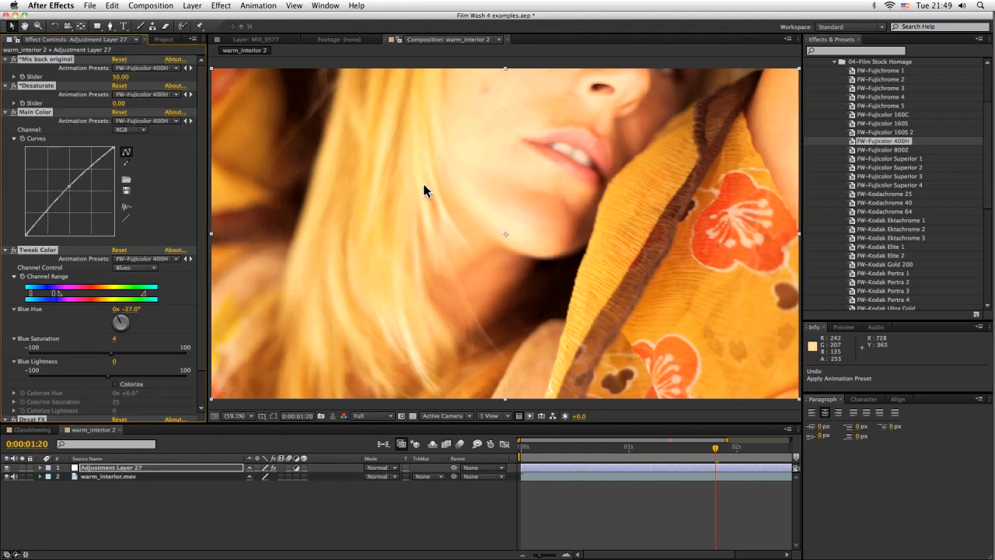
{"action": "double_click", "coordinate": [863, 195]}
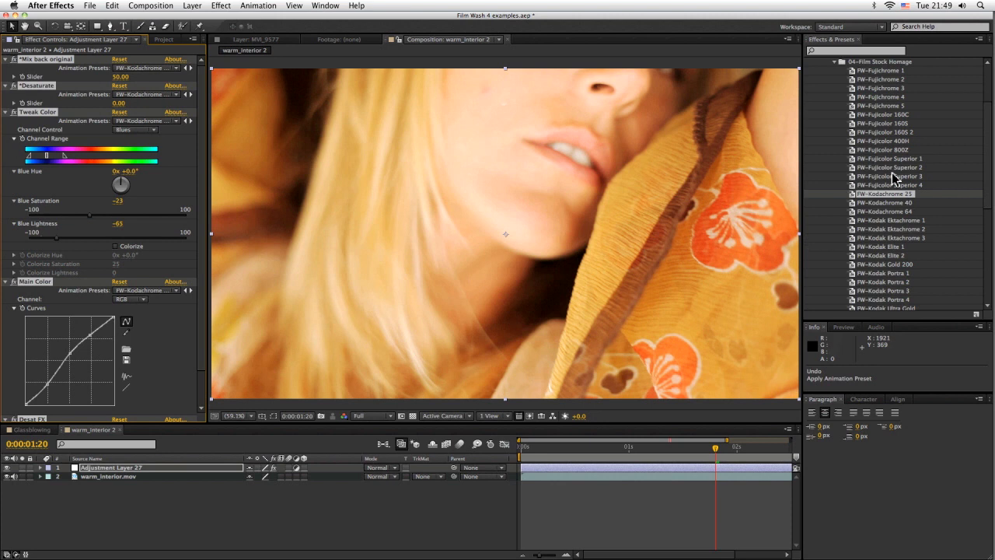
{"action": "key", "text": "super+z"}
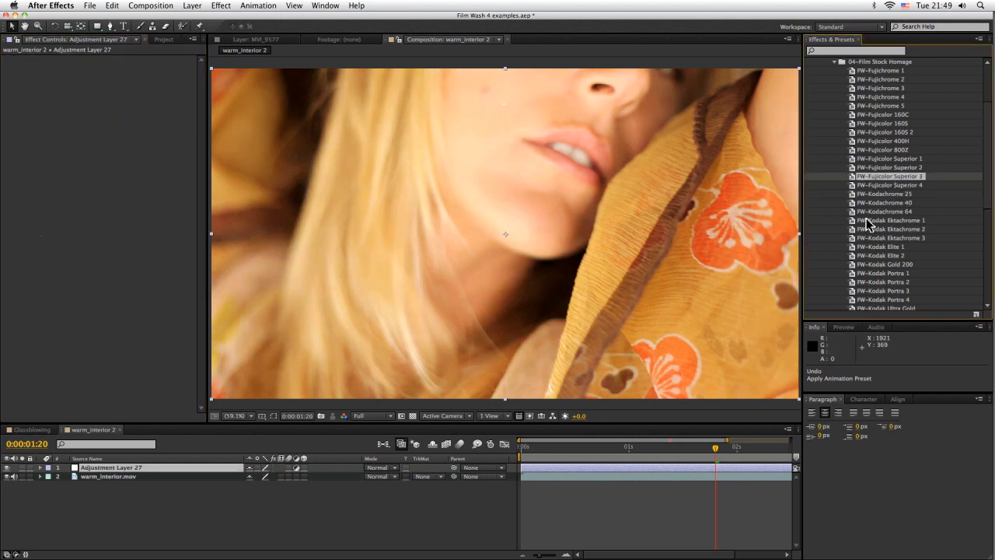
Redo and undo Kodachrome 25 to compare, then try and undo FW-Kodak Elite 2.
{"action": "key", "text": "super+shift+z"}
{"action": "key", "text": "super+z"}
{"action": "left_click", "coordinate": [891, 256]}
{"action": "double_click", "coordinate": [902, 256]}
{"action": "key", "text": "super+z"}
{"action": "left_click", "coordinate": [894, 237]}
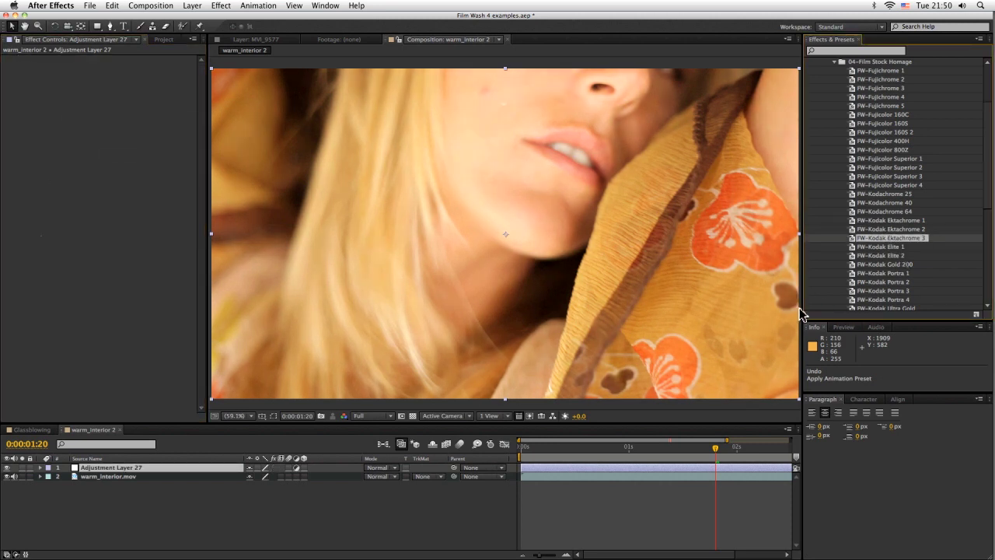
Apply FW-Kodak Ektachrome 3 with Mix back original at 25 and Desaturate at 30.
{"action": "left_click_drag", "start_coordinate": [802, 315], "coordinate": [804, 315]}
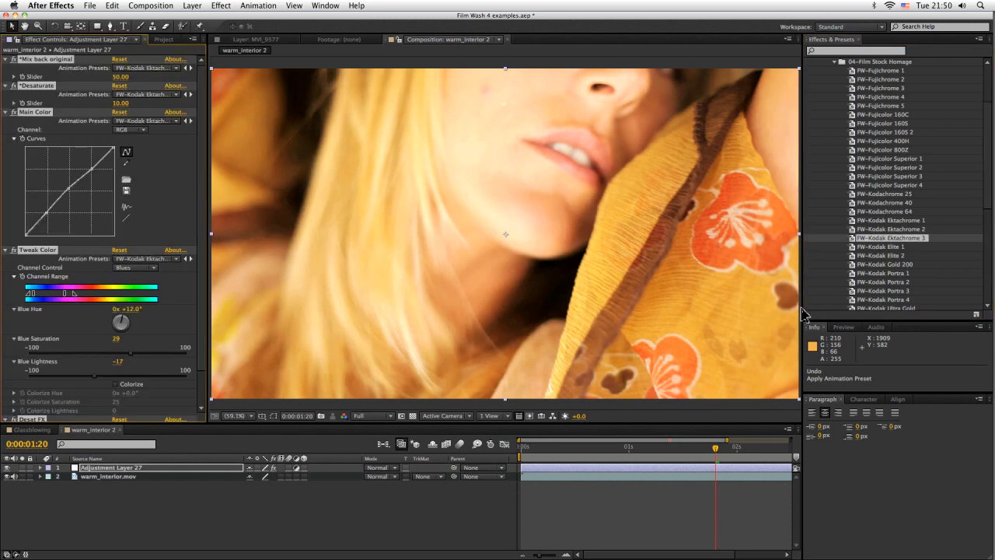
{"action": "left_click", "coordinate": [8, 91], "text": "super"}
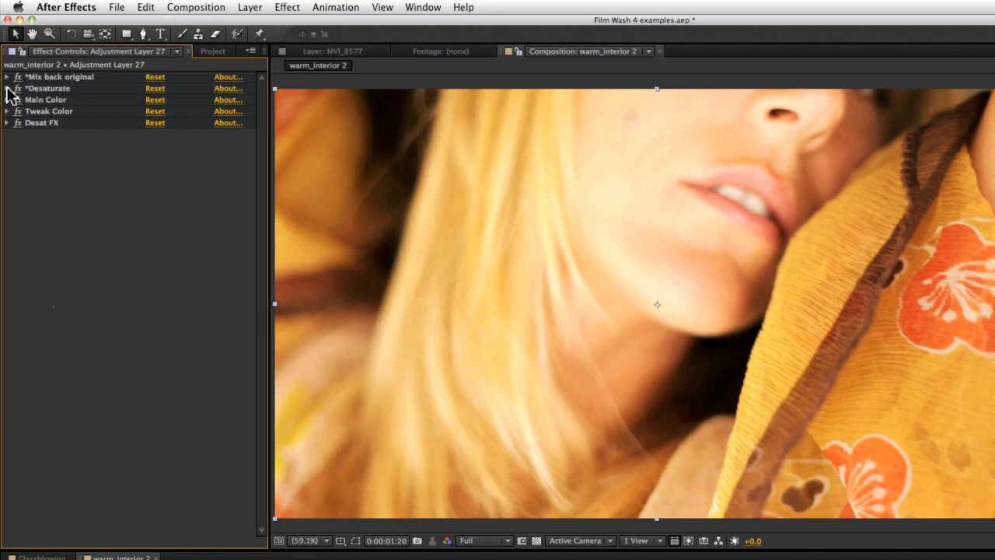
{"action": "left_click", "coordinate": [7, 89]}
{"action": "left_click", "coordinate": [6, 77]}
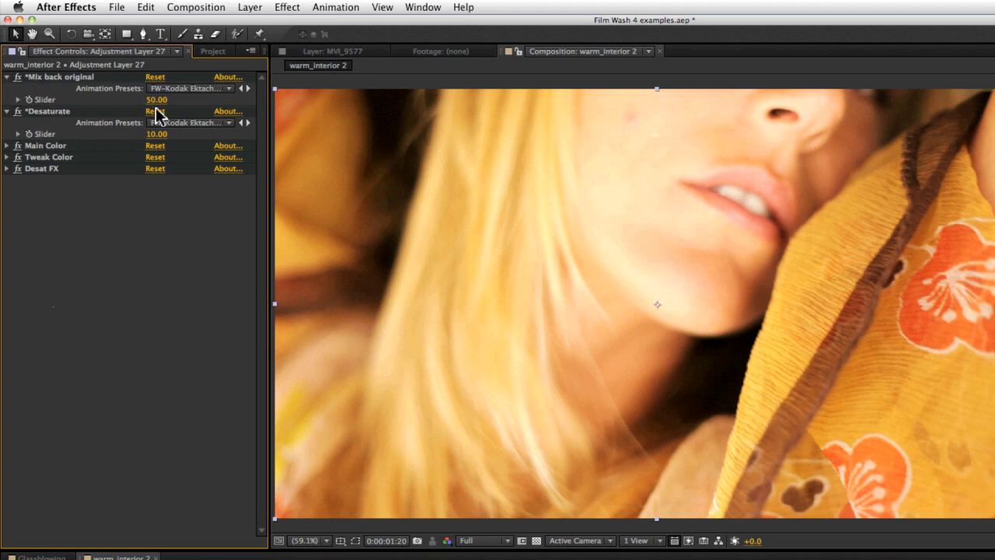
{"action": "left_click_drag", "start_coordinate": [165, 101], "coordinate": [174, 134]}
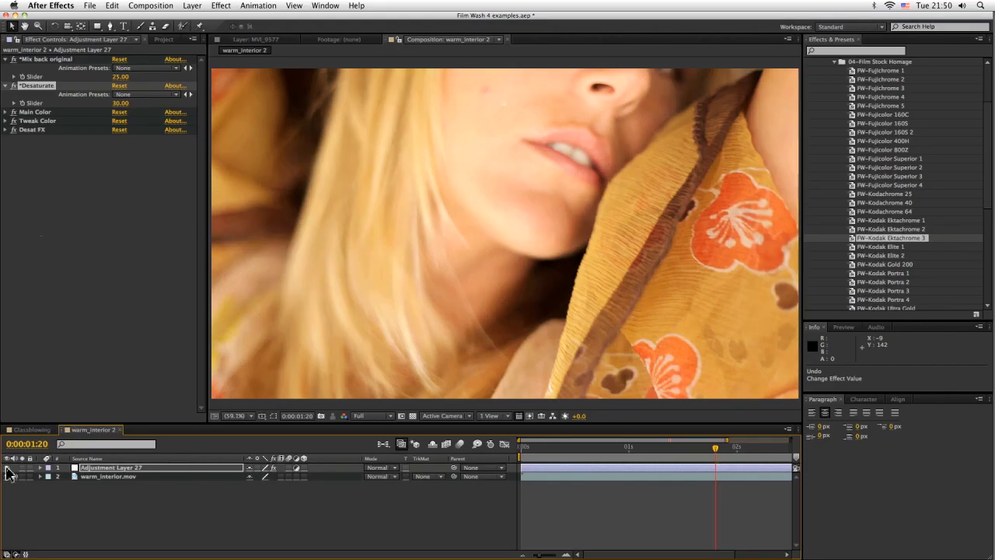
Toggle the grade on and off, scrub the clip and play it from the start to preview.
{"action": "left_click", "coordinate": [7, 468]}
{"action": "left_click", "coordinate": [7, 468]}
{"action": "left_click", "coordinate": [7, 468]}
{"action": "left_click", "coordinate": [7, 468]}
{"action": "left_click", "coordinate": [7, 468]}
{"action": "left_click_drag", "start_coordinate": [547, 446], "coordinate": [758, 447]}
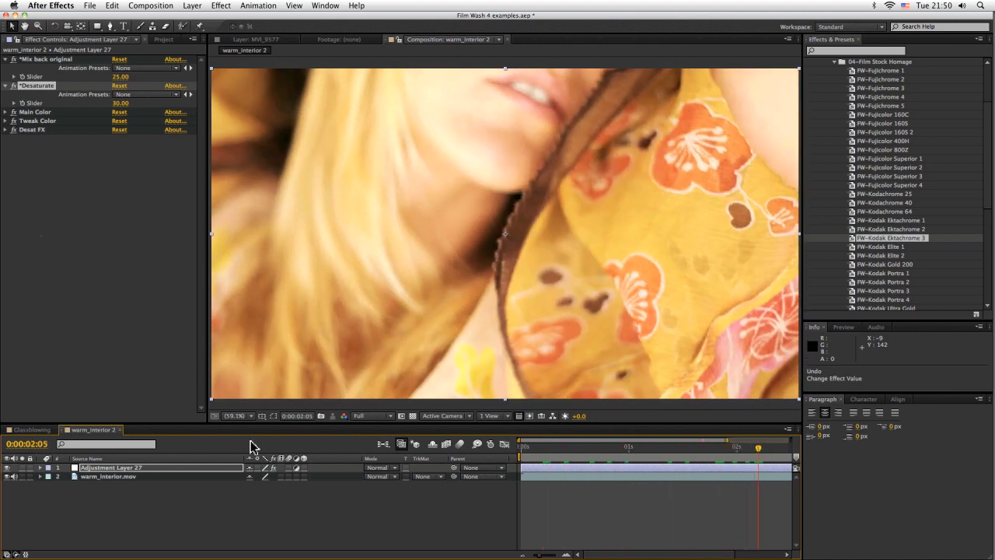
{"action": "left_click", "coordinate": [7, 468]}
{"action": "left_click", "coordinate": [7, 468]}
{"action": "left_click", "coordinate": [7, 468]}
{"action": "left_click", "coordinate": [7, 468]}
{"action": "left_click", "coordinate": [7, 468]}
{"action": "left_click", "coordinate": [7, 468]}
{"action": "left_click_drag", "start_coordinate": [658, 451], "coordinate": [543, 456]}
{"action": "key", "text": "space"}
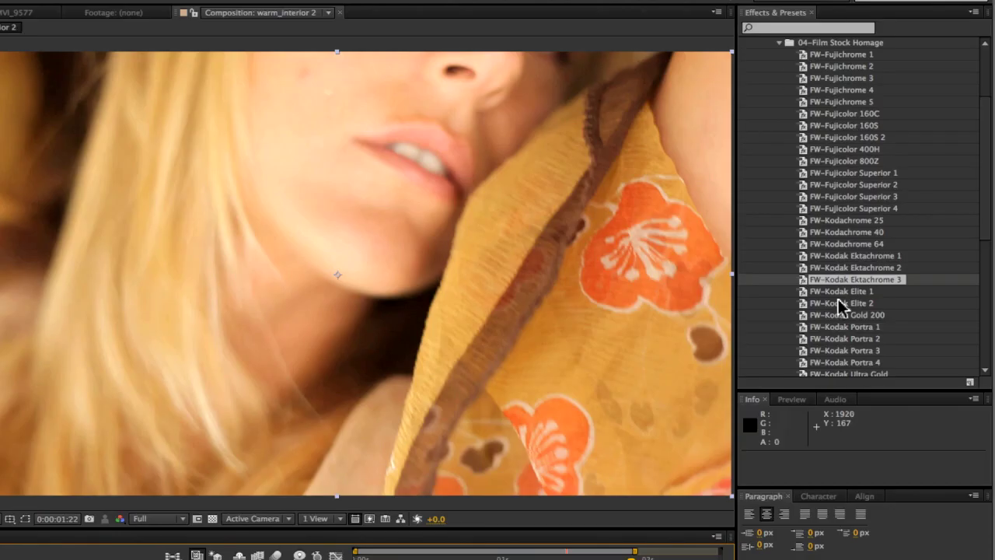
Apply the FW-Expired Blue 1 preset from 05-Expired Film to the adjustment layer.
{"action": "left_click", "coordinate": [780, 42]}
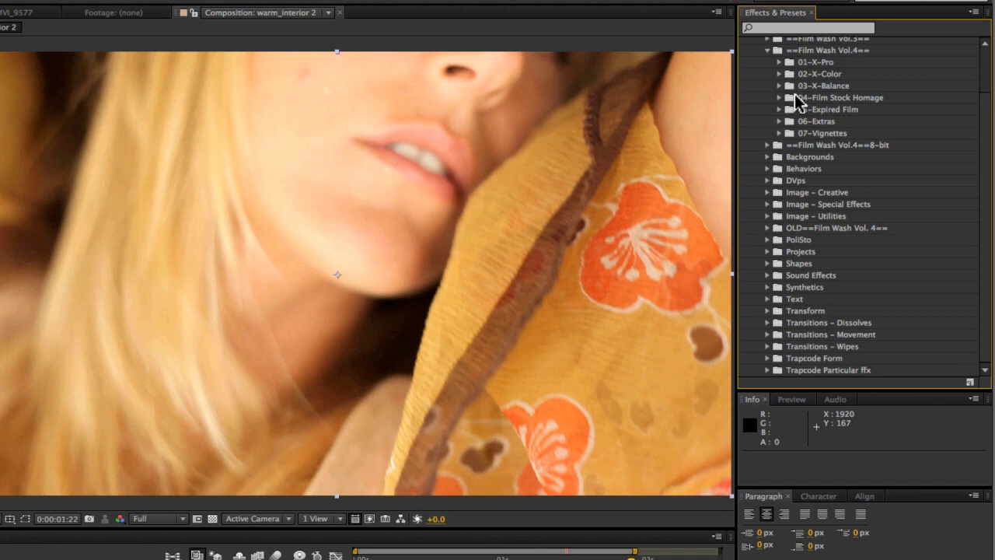
{"action": "left_click", "coordinate": [780, 109]}
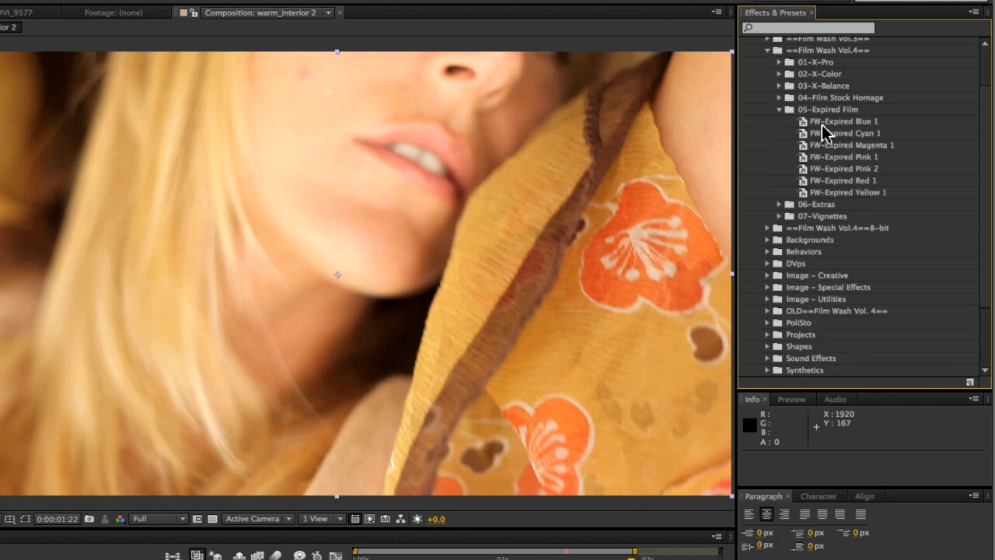
{"action": "left_click", "coordinate": [825, 122]}
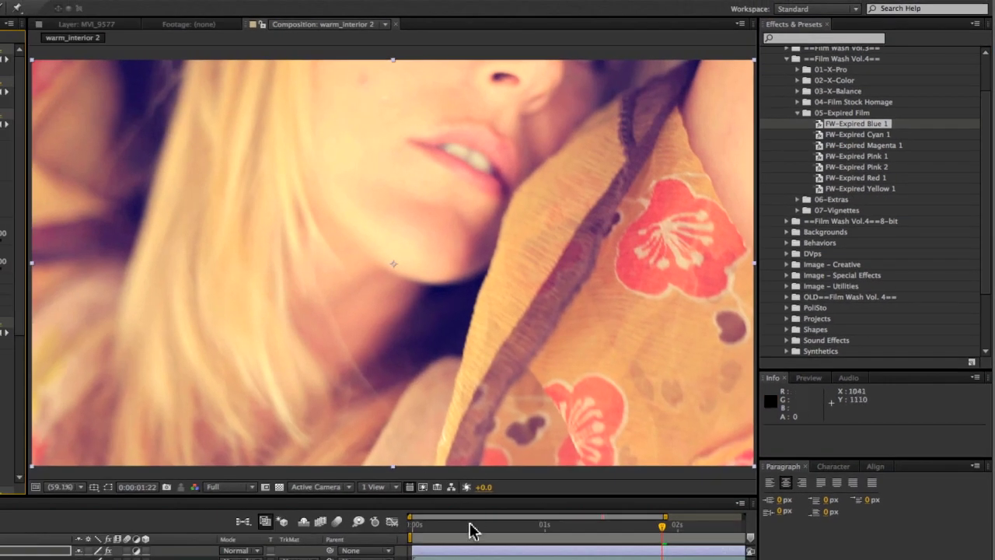
{"action": "left_click_drag", "start_coordinate": [470, 533], "coordinate": [534, 528]}
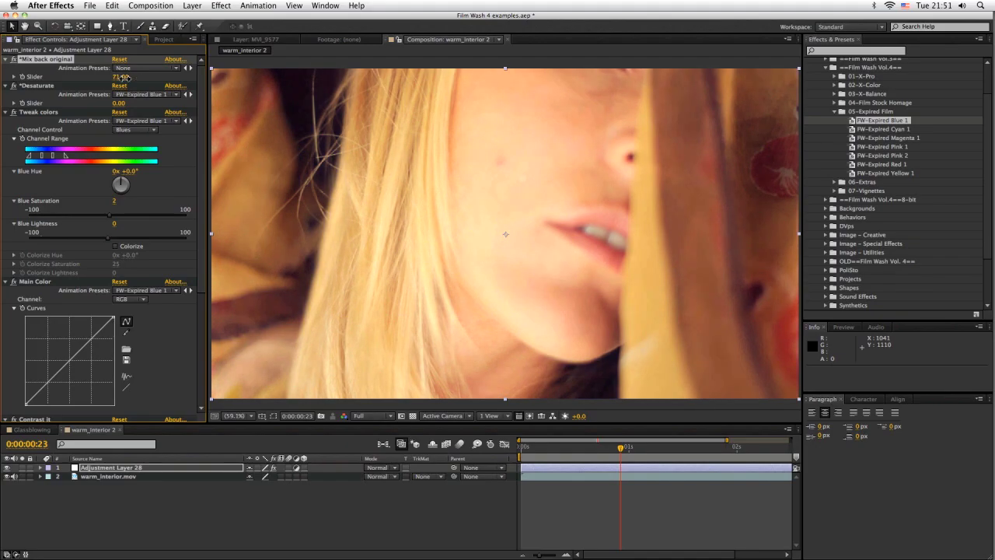
Set Mix back original to 70 and toggle the grade on and off to compare.
{"action": "mouse_move", "coordinate": [121, 78]}
{"action": "left_mouse_down"}
{"action": "mouse_move", "coordinate": [133, 77]}
{"action": "mouse_move", "coordinate": [122, 78]}
{"action": "left_mouse_up"}
{"action": "left_click_drag", "start_coordinate": [567, 449], "coordinate": [674, 448]}
{"action": "left_click", "coordinate": [7, 467]}
{"action": "left_click", "coordinate": [8, 467]}
{"action": "left_click", "coordinate": [8, 468]}
{"action": "left_click", "coordinate": [8, 469]}
{"action": "mouse_move", "coordinate": [725, 453]}
{"action": "left_mouse_down"}
{"action": "mouse_move", "coordinate": [755, 453]}
{"action": "mouse_move", "coordinate": [661, 453]}
{"action": "mouse_move", "coordinate": [711, 451]}
{"action": "left_mouse_up"}
Undo the Expired Blue 1 and Expired Pink 1 presets and browse the Extras presets.
{"action": "key", "text": "ctrl+z"}
{"action": "left_click", "coordinate": [855, 147]}
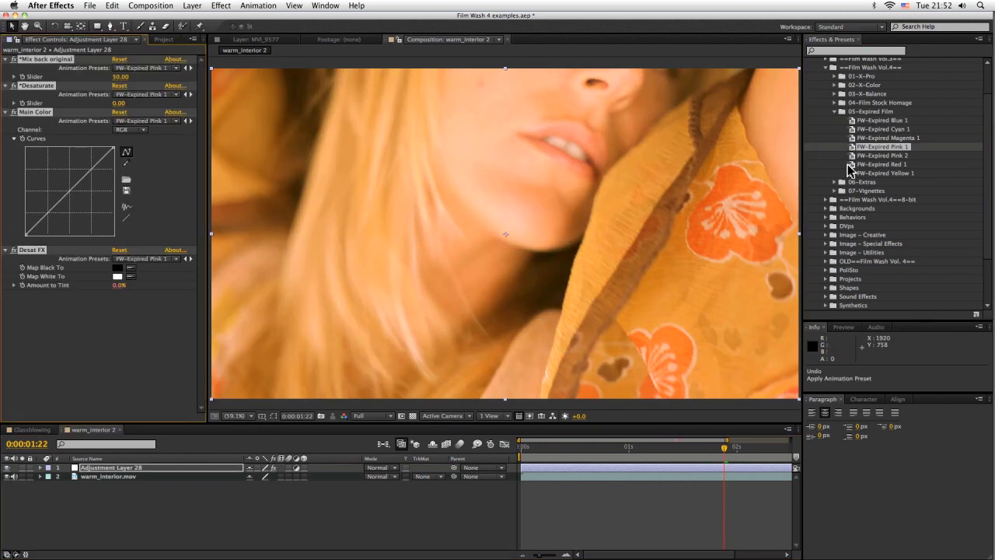
{"action": "key", "text": "ctrl+z"}
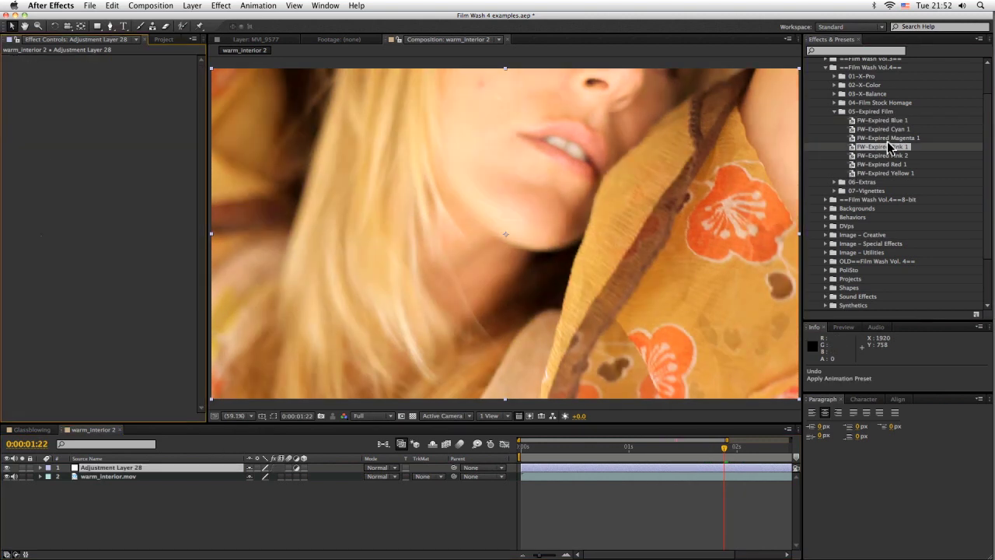
{"action": "left_click", "coordinate": [834, 187]}
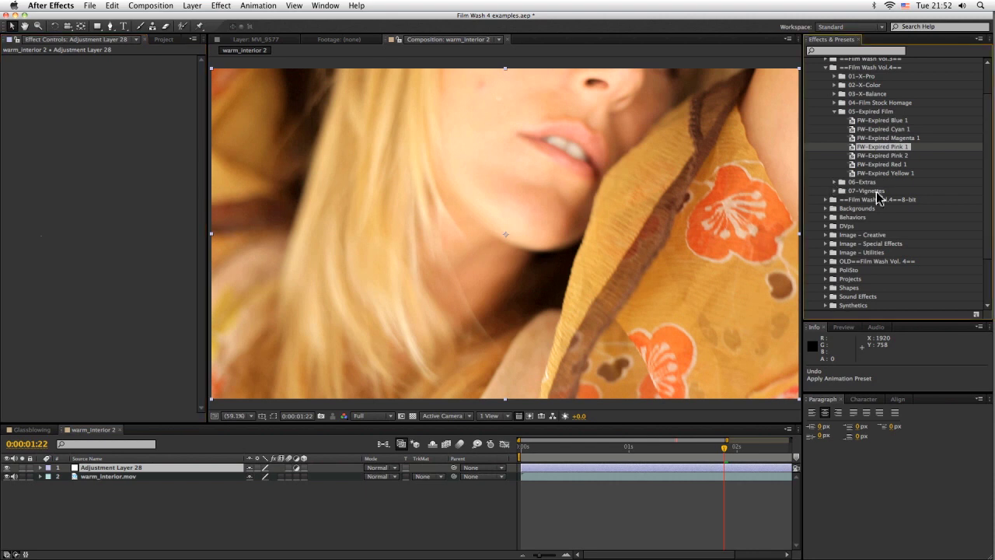
{"action": "left_click", "coordinate": [834, 184]}
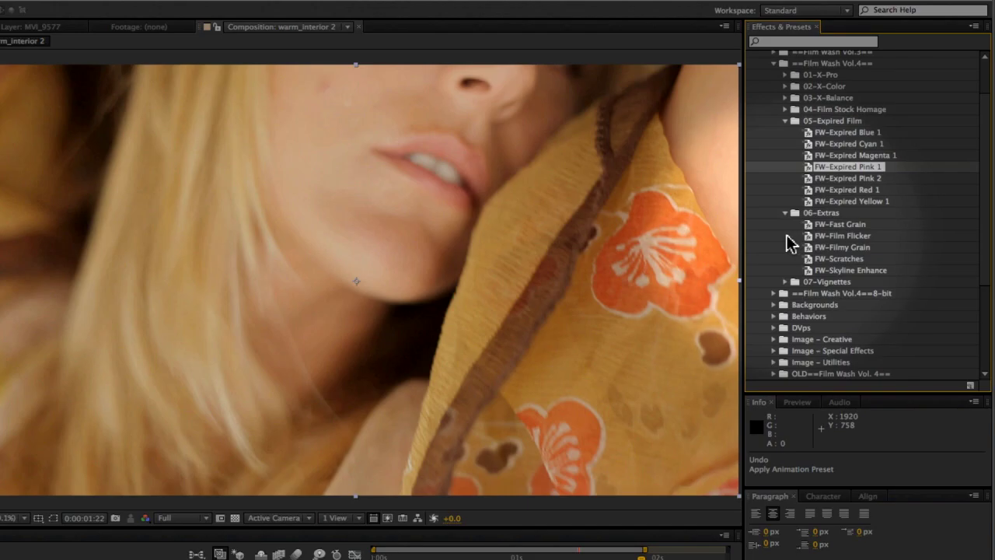
{"action": "left_click_drag", "start_coordinate": [848, 166], "coordinate": [658, 295]}
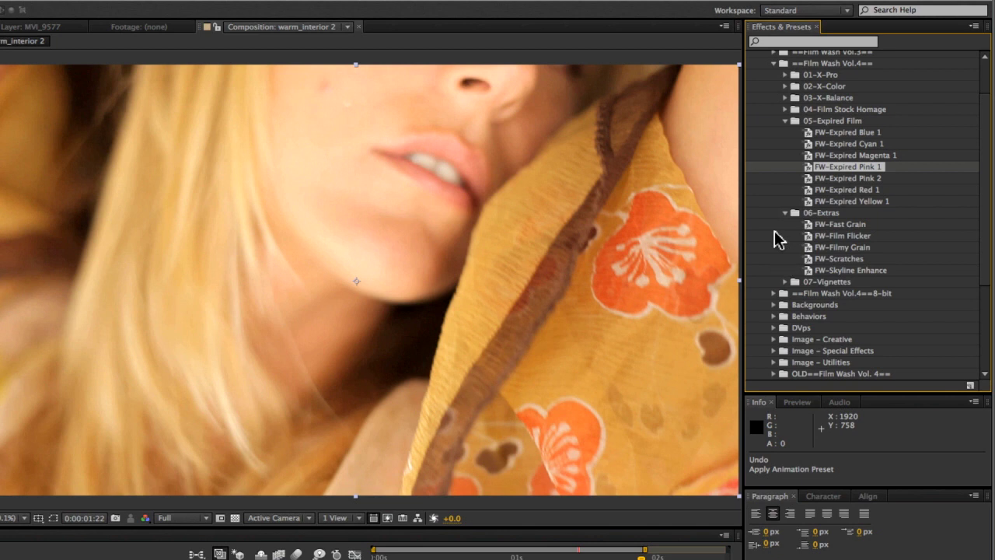
Try FW-Daylight to Tungsten 3 from X-Balance, then collapse the X-Balance and Expired Film folders.
{"action": "left_click", "coordinate": [786, 98]}
{"action": "left_click", "coordinate": [824, 144]}
{"action": "left_click", "coordinate": [785, 98]}
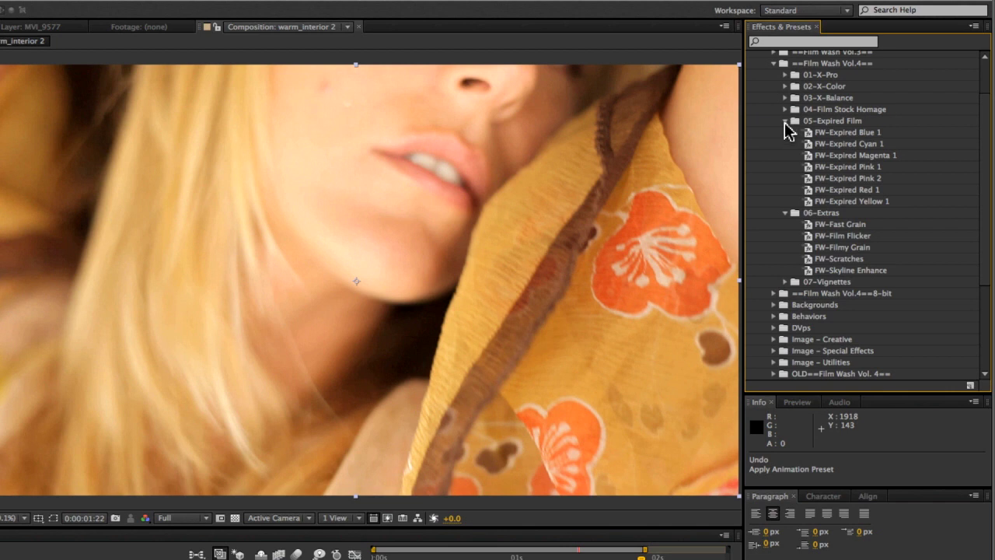
{"action": "left_click", "coordinate": [784, 122]}
Apply FW-Kodak Gold 200 from 04-Film Stock Homage and toggle it to compare looks.
{"action": "left_click", "coordinate": [786, 110]}
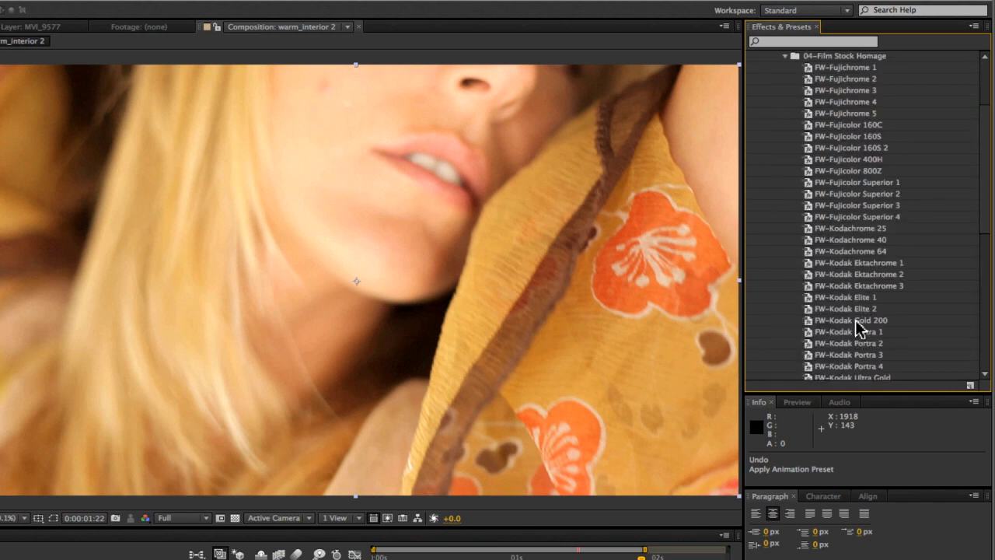
{"action": "left_click", "coordinate": [856, 321]}
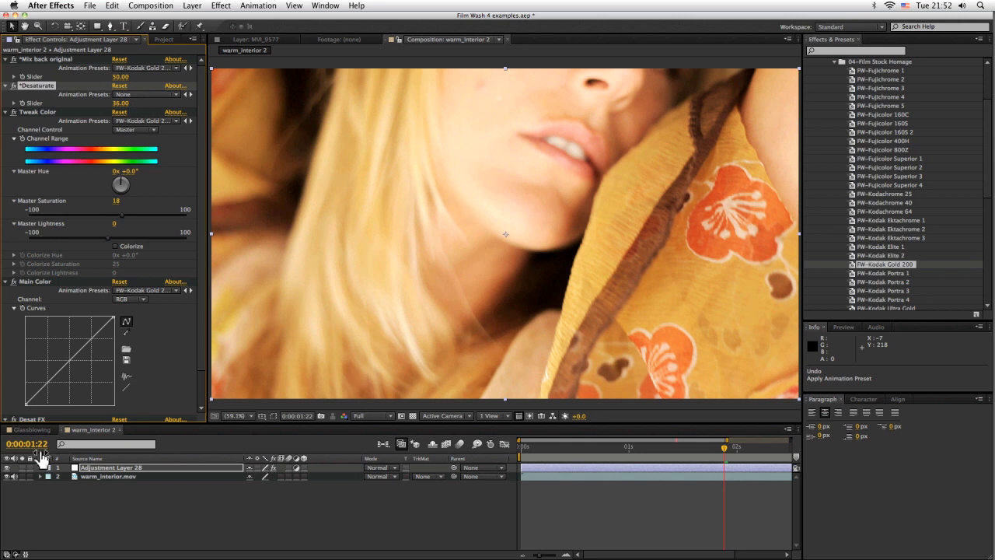
{"action": "left_click", "coordinate": [7, 467]}
{"action": "left_click", "coordinate": [7, 467]}
{"action": "left_click", "coordinate": [7, 468]}
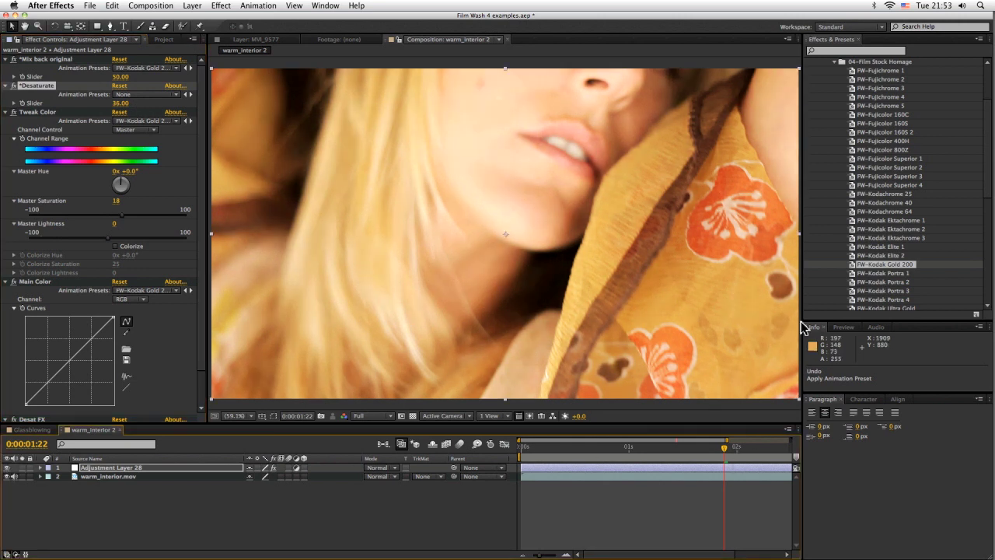
{"action": "left_click", "coordinate": [835, 62]}
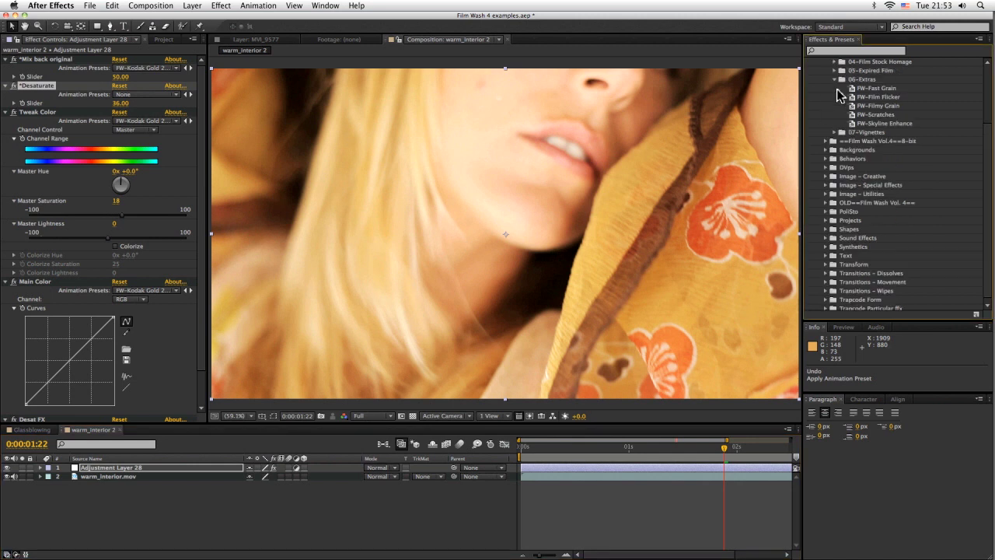
{"action": "left_click", "coordinate": [195, 511]}
Add a new adjustment layer via Layer > New and apply the FW-Fast Grain preset.
{"action": "left_click", "coordinate": [192, 6]}
{"action": "mouse_move", "coordinate": [201, 17]}
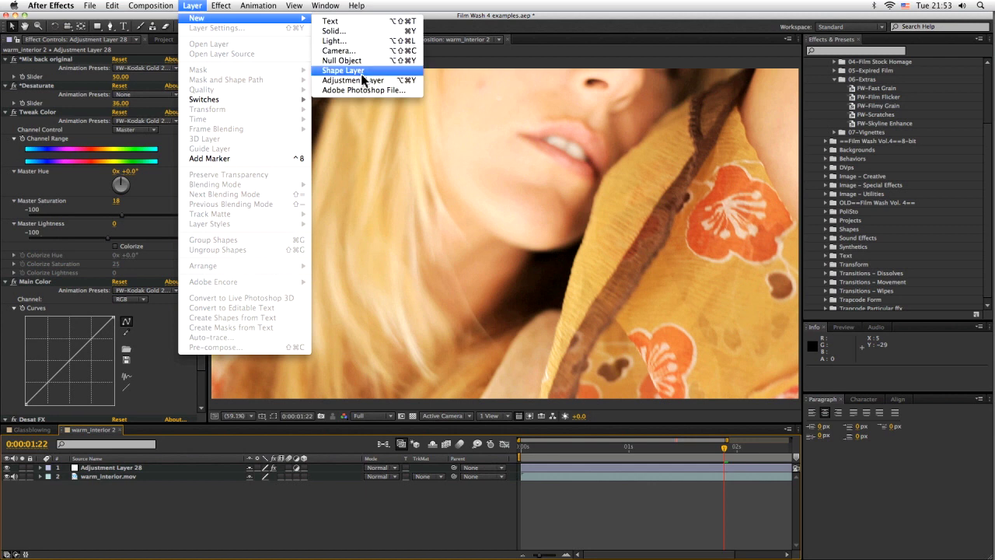
{"action": "key", "text": "Return"}
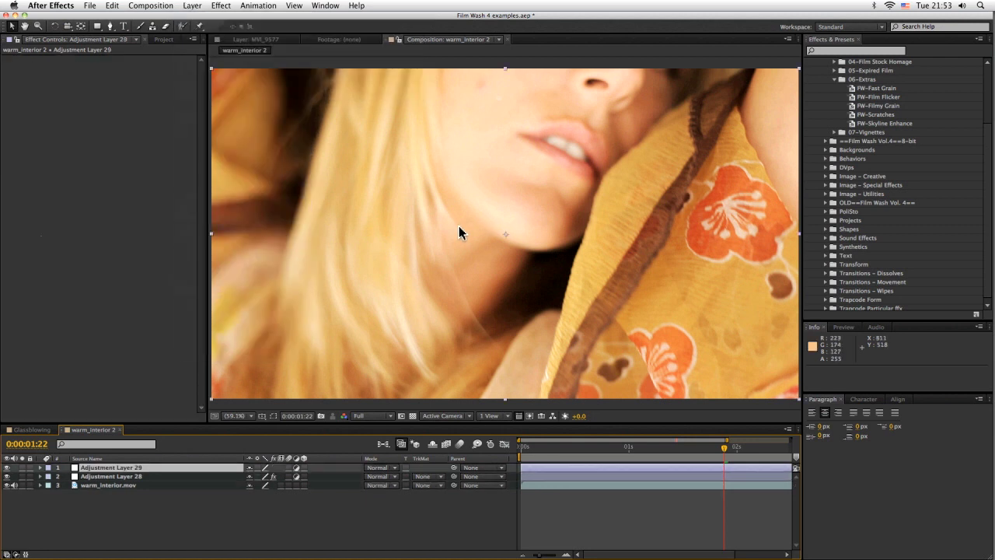
{"action": "double_click", "coordinate": [893, 89]}
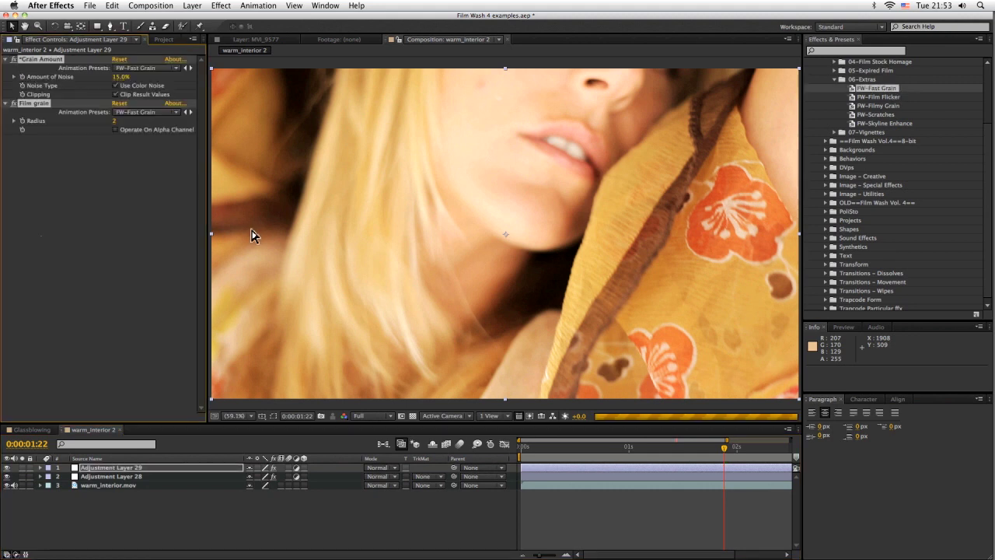
Set the Fast Grain Amount of Noise to 10%.
{"action": "left_click", "coordinate": [98, 195]}
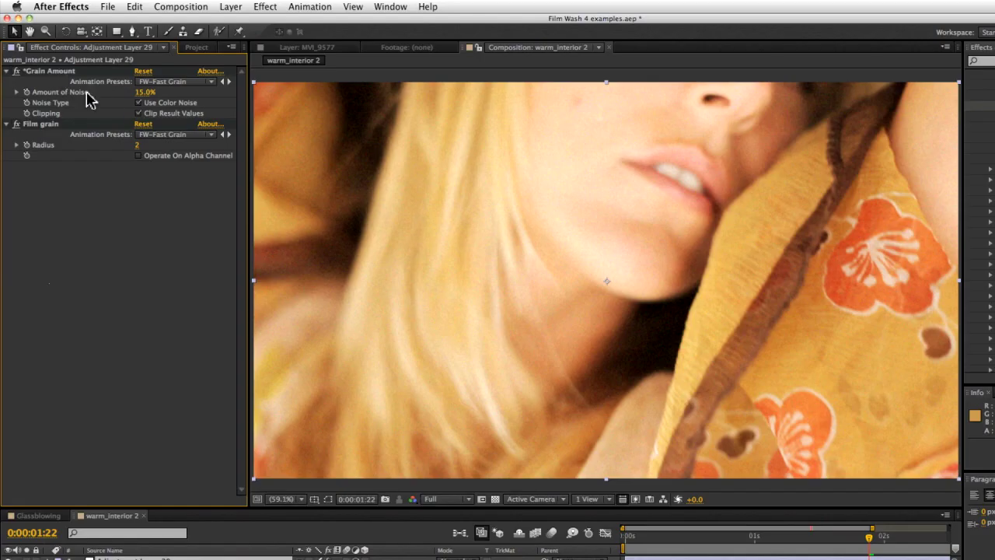
{"action": "left_click", "coordinate": [142, 93]}
{"action": "type", "text": "5"}
{"action": "key", "text": "Return"}
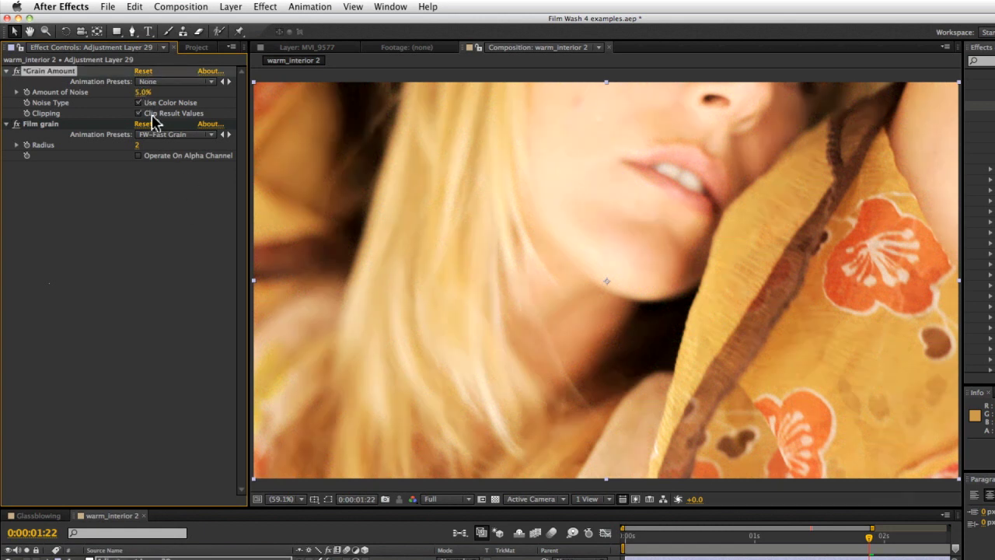
{"action": "left_click", "coordinate": [143, 92]}
{"action": "type", "text": "10"}
{"action": "key", "text": "Return"}
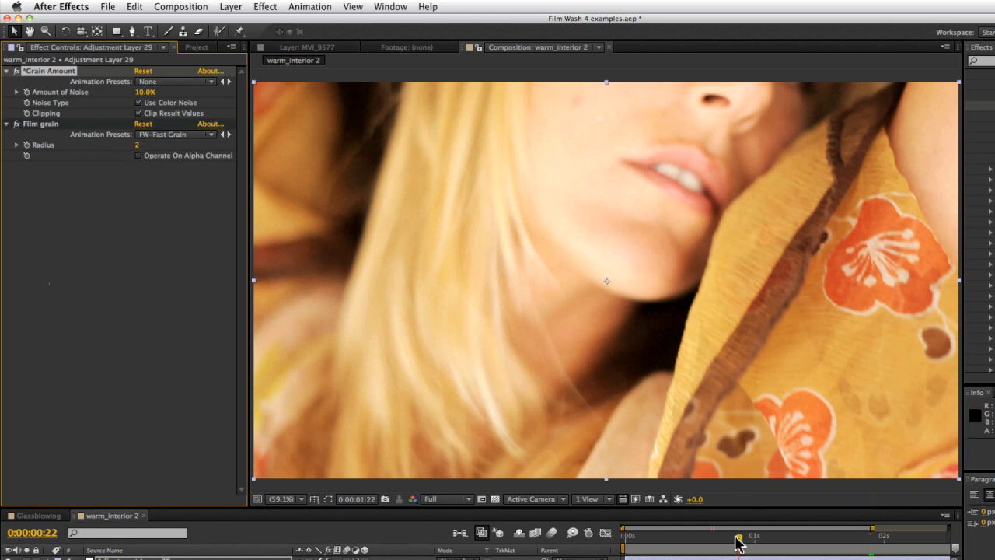
Check the grain at several frames, then undo to strip the Fast Grain effects.
{"action": "left_click", "coordinate": [735, 538]}
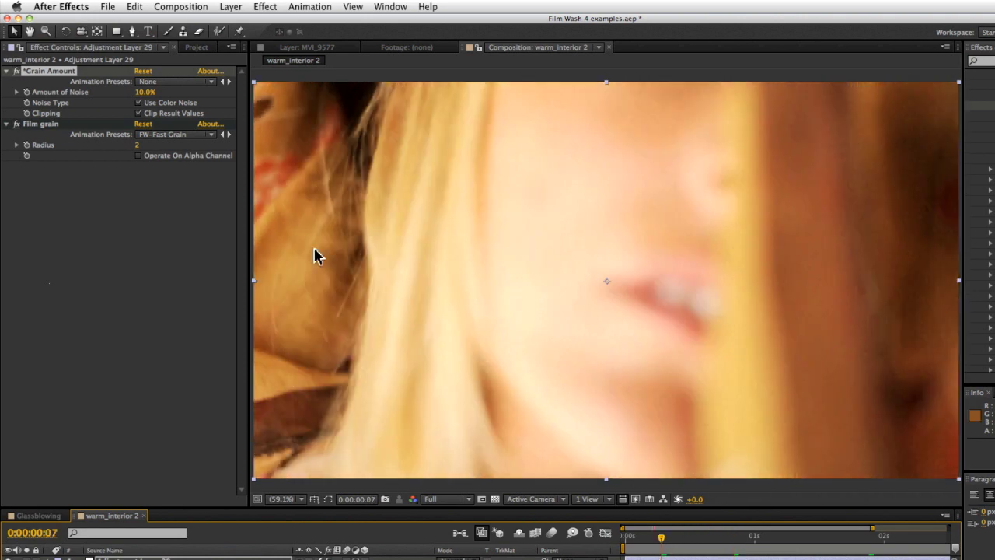
{"action": "left_click", "coordinate": [688, 538]}
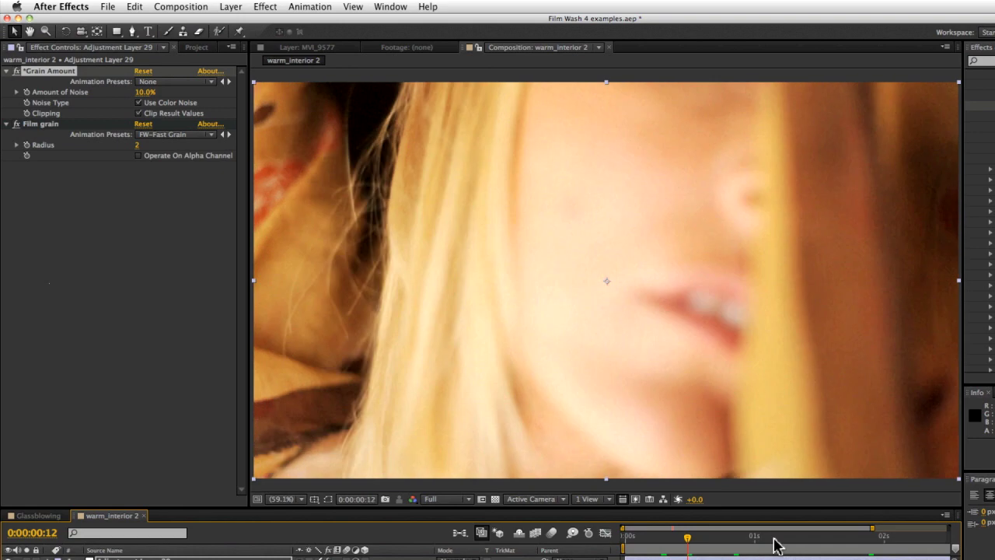
{"action": "left_click", "coordinate": [780, 539]}
{"action": "key", "text": "super+z"}
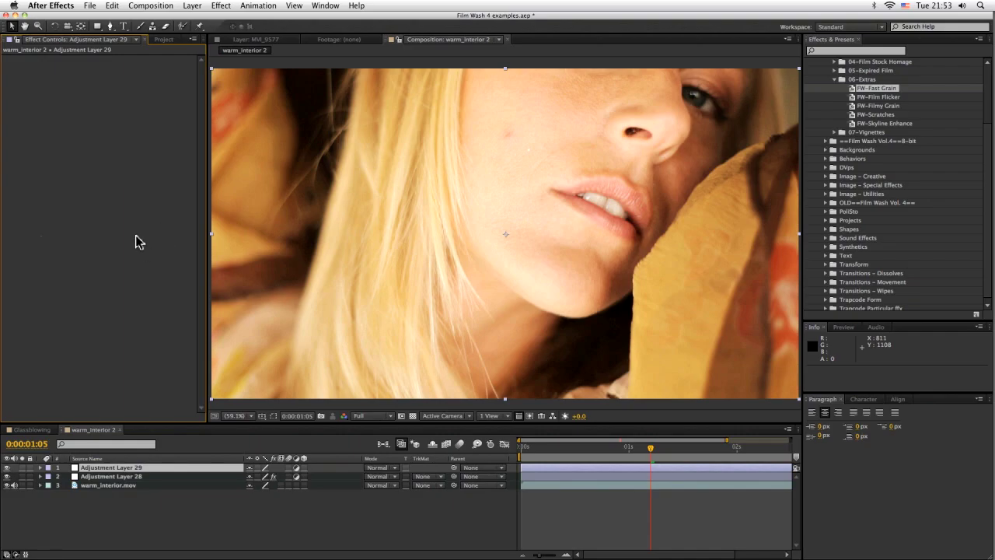
Apply FW-Filmy Grain to Adjustment Layer 29 and collapse its effects.
{"action": "left_click", "coordinate": [900, 114]}
{"action": "left_click", "coordinate": [855, 108]}
{"action": "left_click_drag", "start_coordinate": [74, 260], "coordinate": [175, 248]}
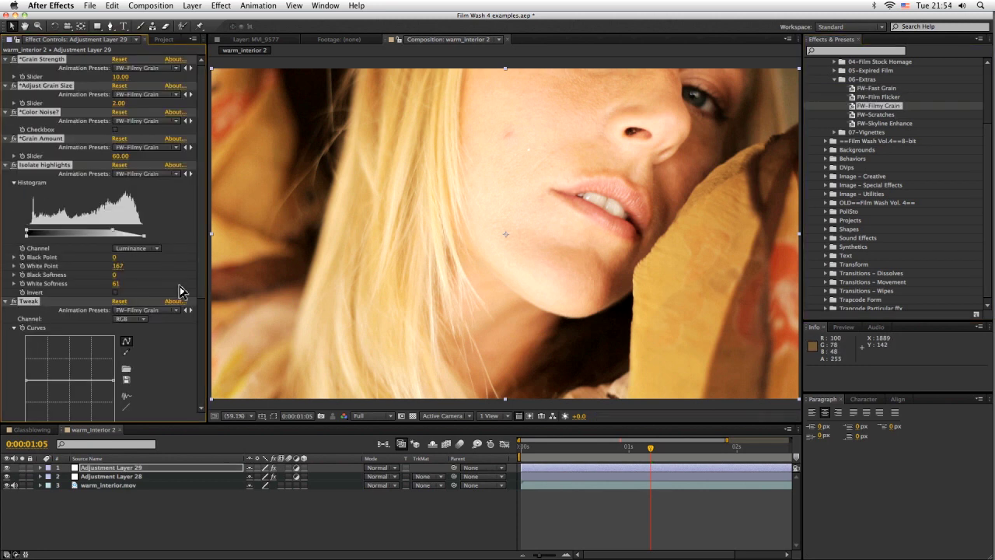
{"action": "left_click", "coordinate": [5, 60]}
{"action": "left_click", "coordinate": [48, 144]}
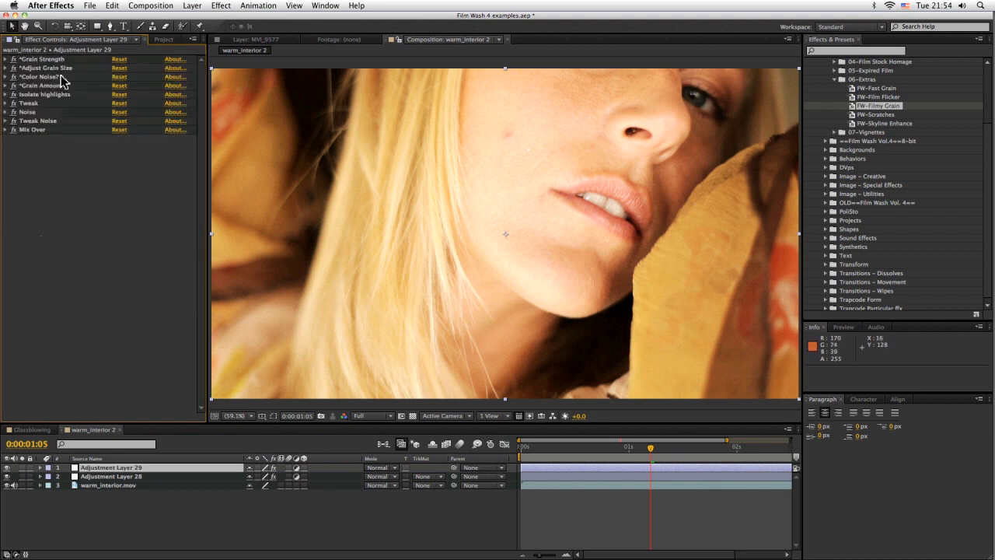
Expand the first four grain effects and set Grain Strength 39 and grain size 5.
{"action": "left_click", "coordinate": [5, 60]}
{"action": "left_click", "coordinate": [5, 85]}
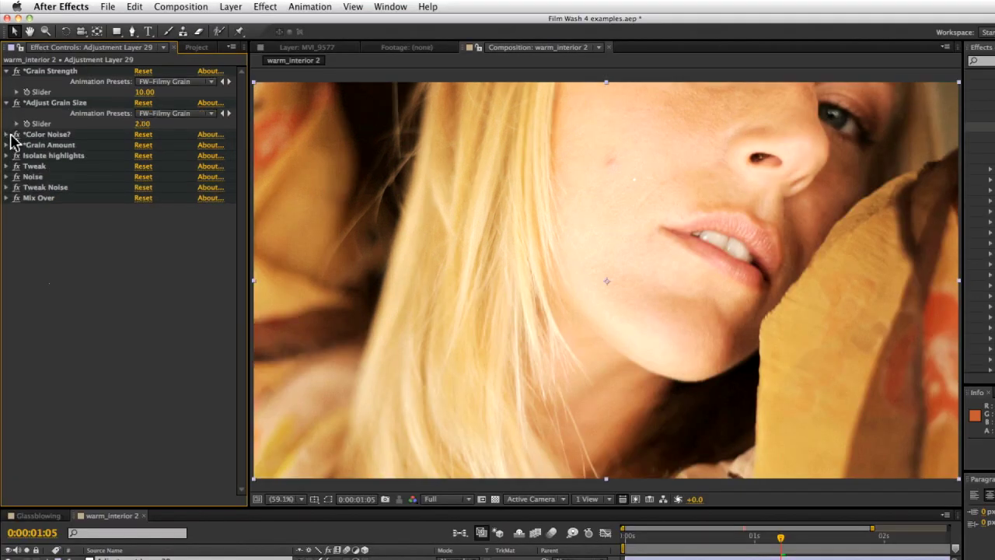
{"action": "left_click", "coordinate": [7, 135]}
{"action": "left_click", "coordinate": [6, 166]}
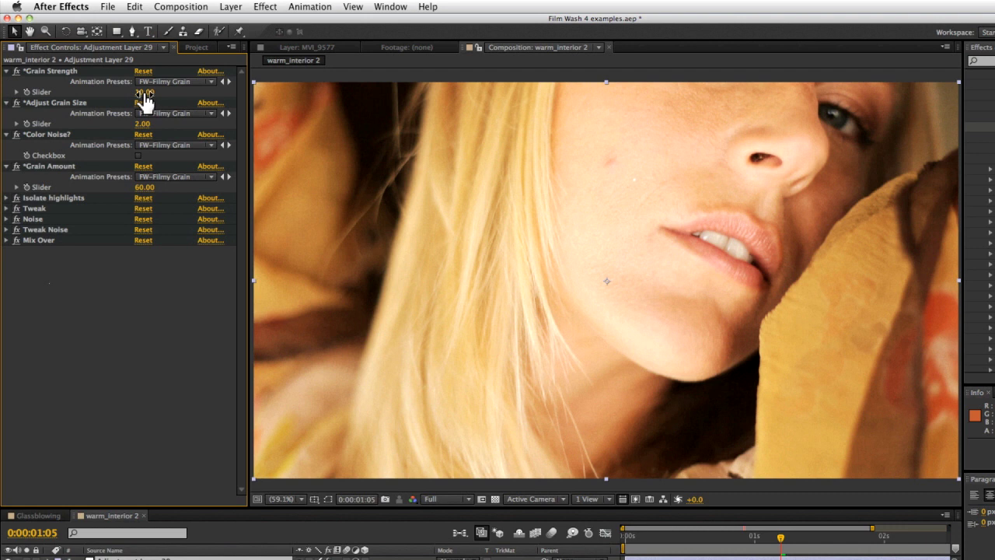
{"action": "left_click_drag", "start_coordinate": [140, 92], "coordinate": [176, 91]}
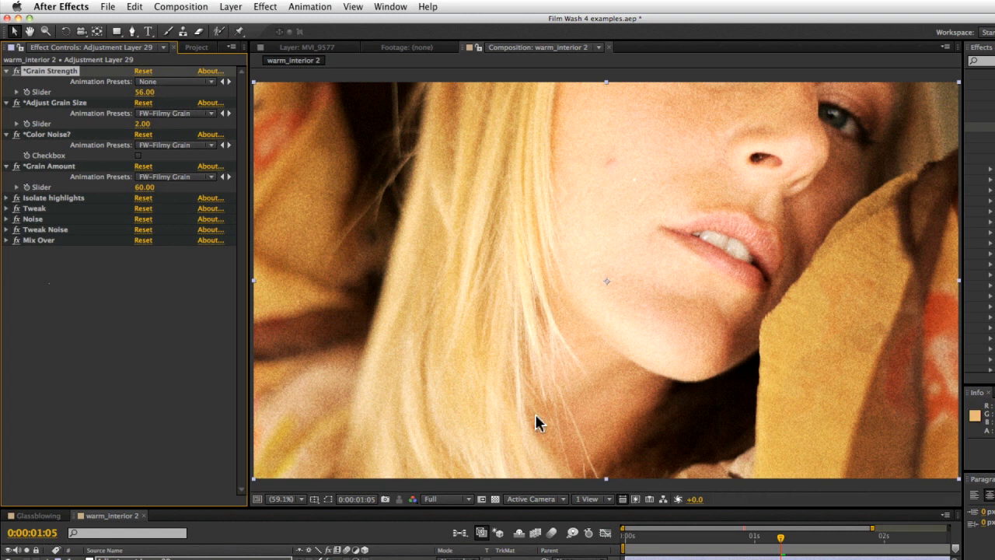
{"action": "left_click_drag", "start_coordinate": [150, 100], "coordinate": [137, 99]}
{"action": "left_click_drag", "start_coordinate": [144, 126], "coordinate": [145, 124]}
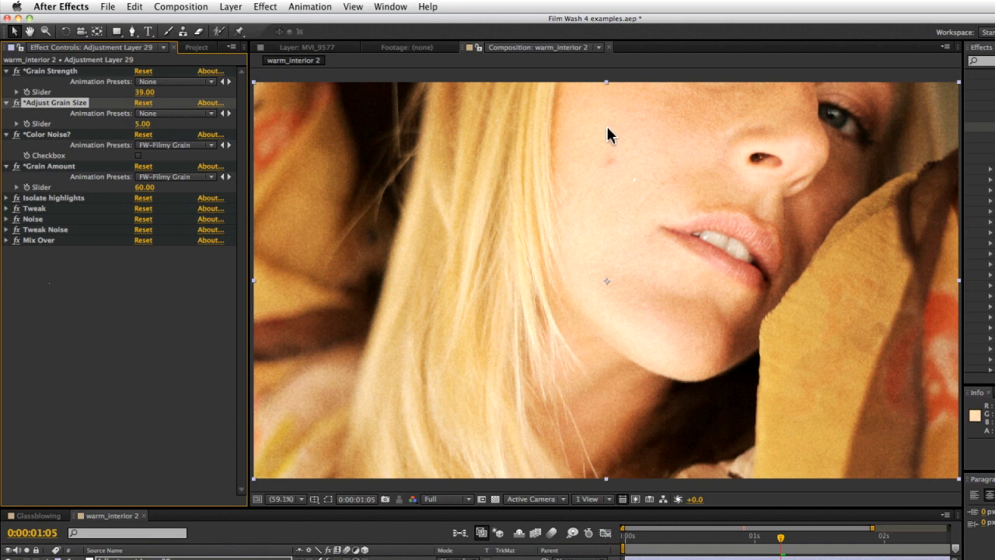
Preview the grain at frame 12 and 2:03, toggling Color Noise on and back off.
{"action": "left_click", "coordinate": [688, 536]}
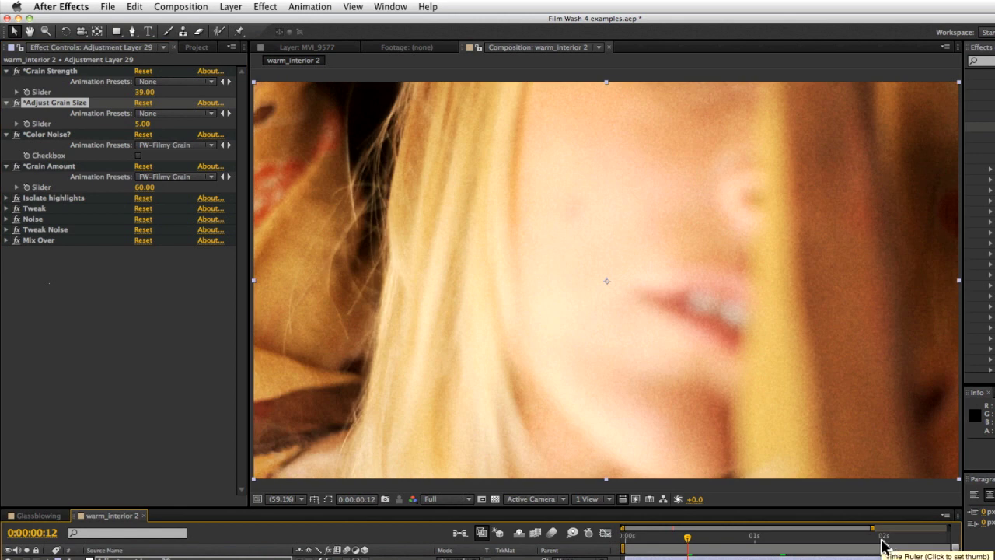
{"action": "left_click", "coordinate": [899, 538]}
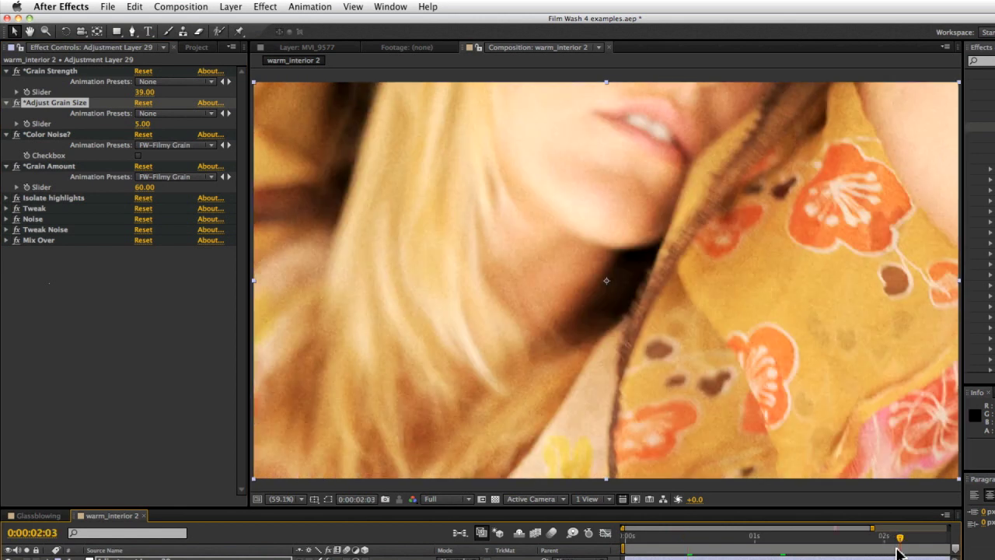
{"action": "left_click", "coordinate": [47, 134]}
{"action": "left_click", "coordinate": [138, 156]}
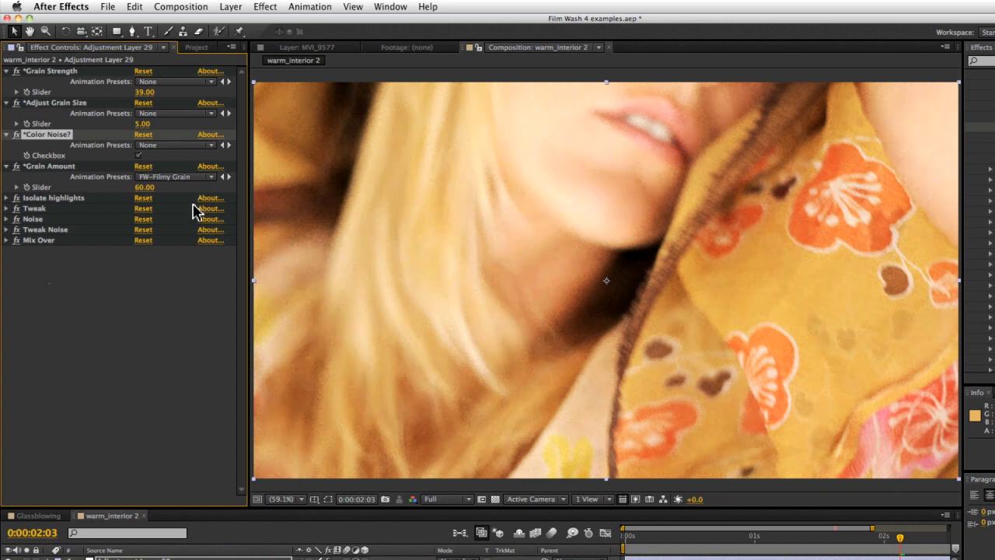
{"action": "left_click", "coordinate": [138, 156]}
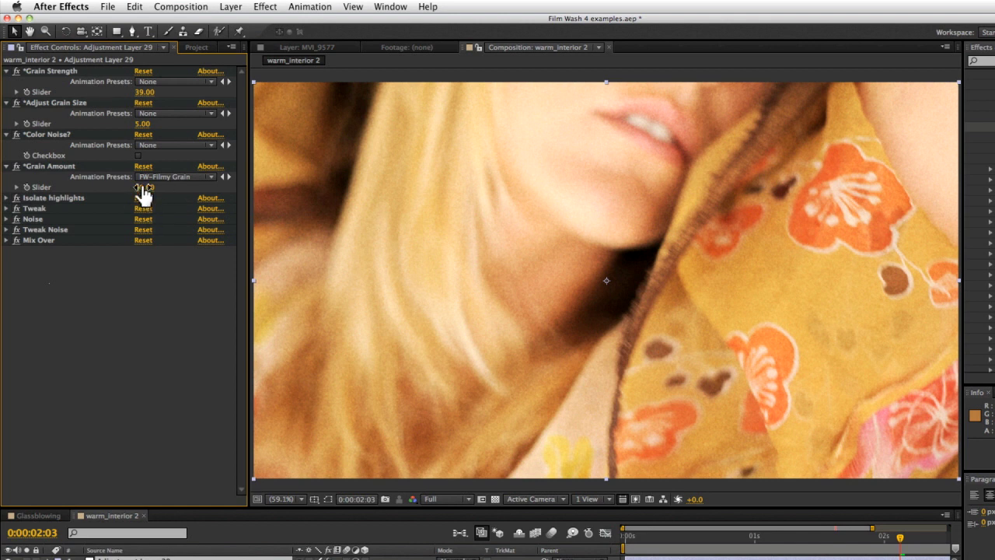
Raise Grain Amount to 128 and preview the heavier grain at 2:08, frame 12 and frame 6.
{"action": "left_click_drag", "start_coordinate": [143, 188], "coordinate": [207, 188]}
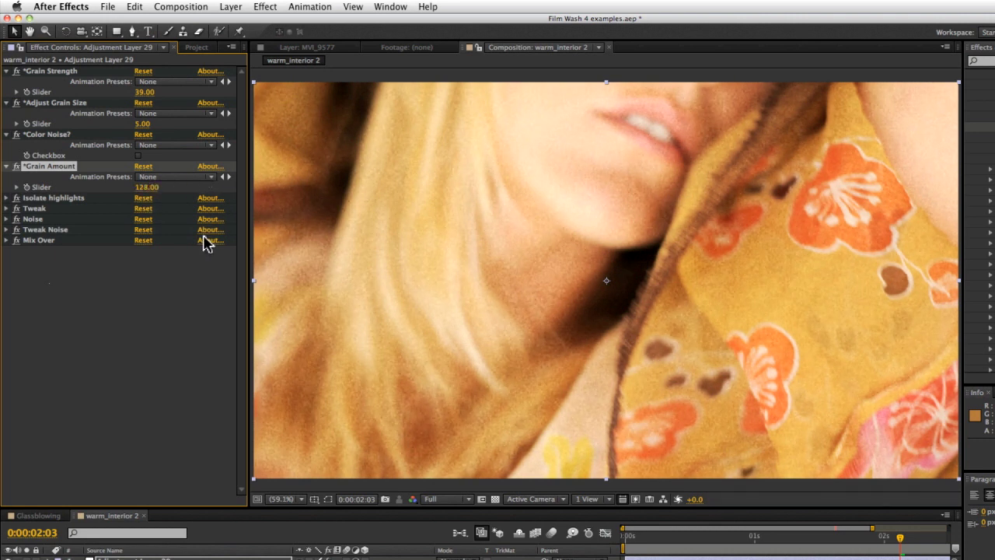
{"action": "left_click", "coordinate": [925, 535]}
{"action": "left_click", "coordinate": [687, 538]}
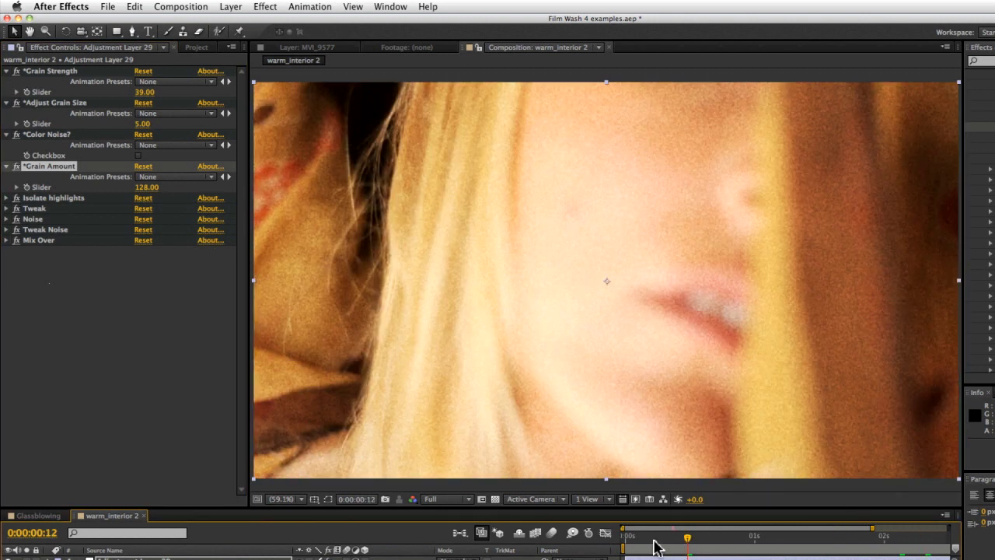
{"action": "left_click", "coordinate": [656, 538]}
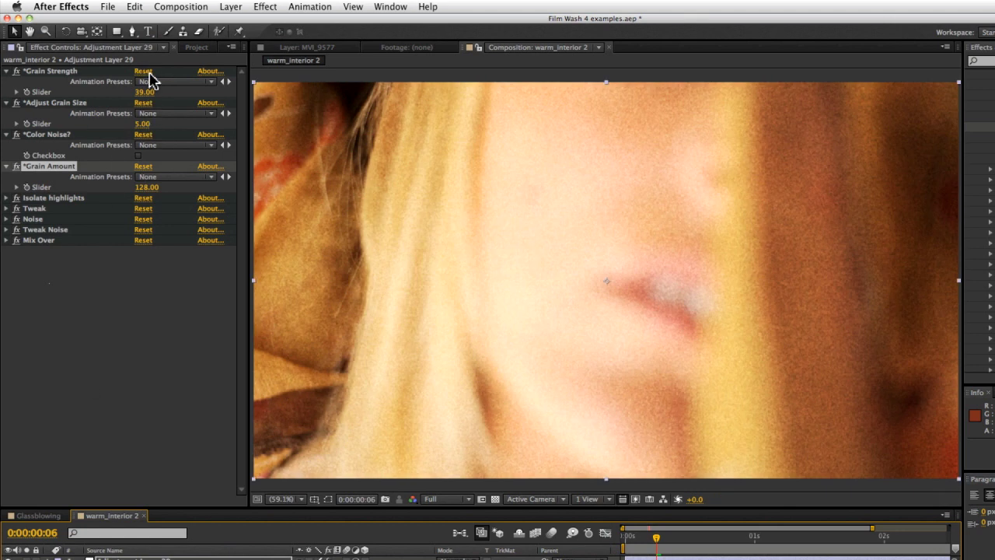
Reset Grain Amount to 60 and set Grain Strength to 25, previewing several frames.
{"action": "left_click", "coordinate": [147, 187]}
{"action": "key", "text": "Return"}
{"action": "left_click", "coordinate": [144, 92]}
{"action": "type", "text": "15"}
{"action": "key", "text": "Return"}
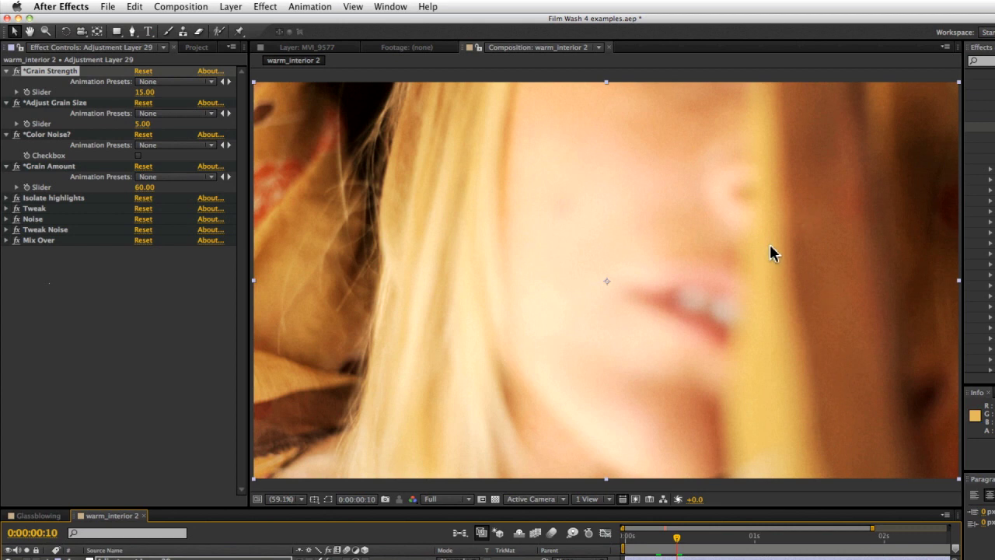
{"action": "left_click", "coordinate": [144, 92]}
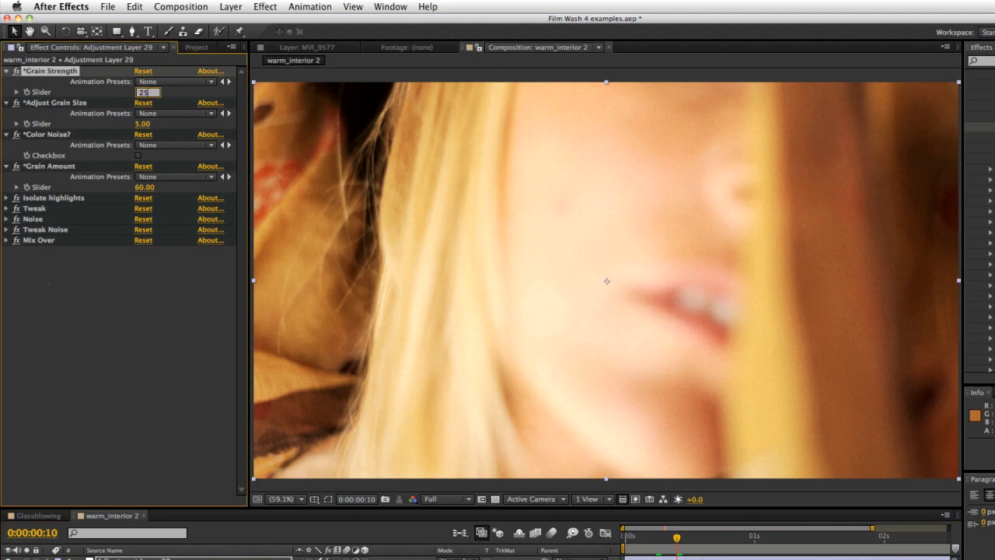
{"action": "type", "text": "25"}
{"action": "key", "text": "Return"}
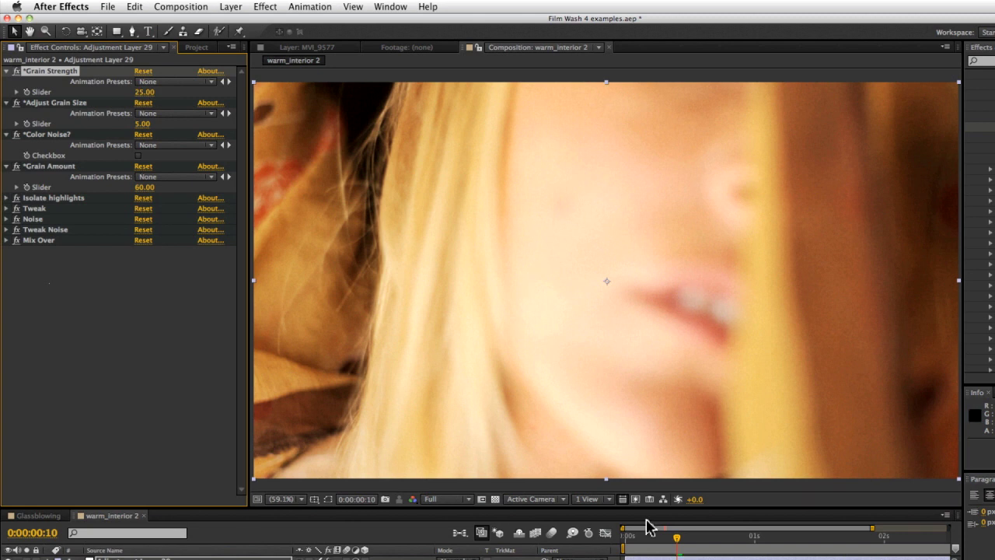
{"action": "left_click_drag", "start_coordinate": [673, 536], "coordinate": [734, 551]}
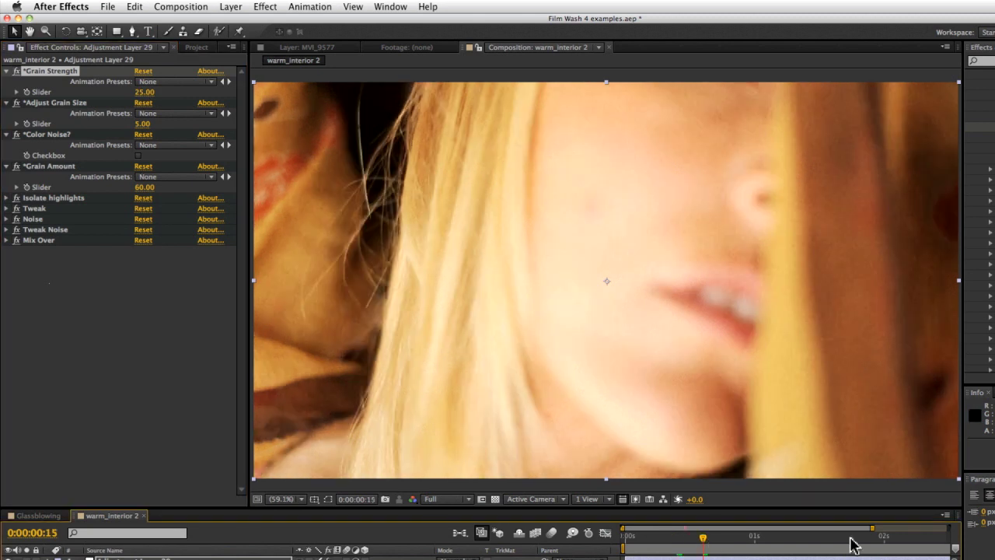
{"action": "left_click", "coordinate": [853, 537]}
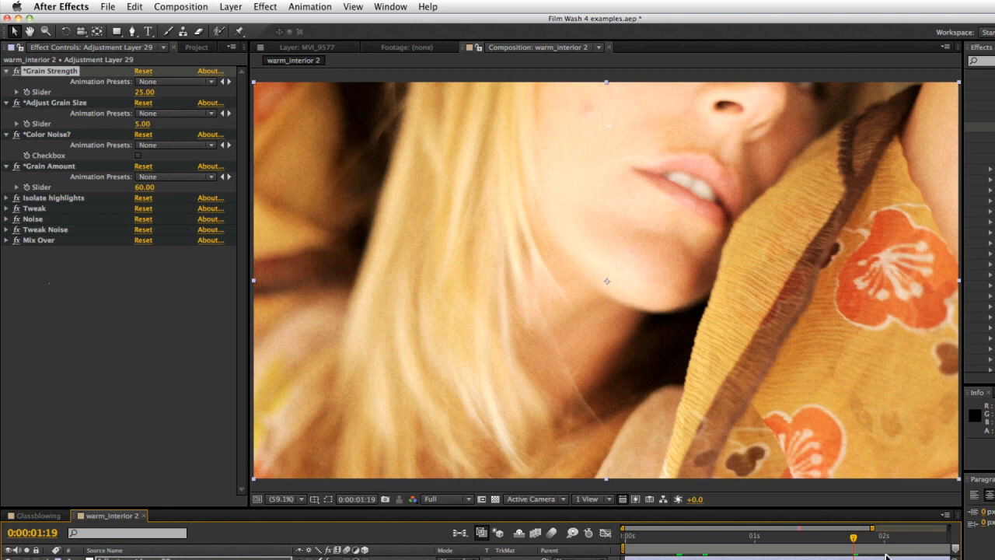
{"action": "left_click", "coordinate": [895, 549]}
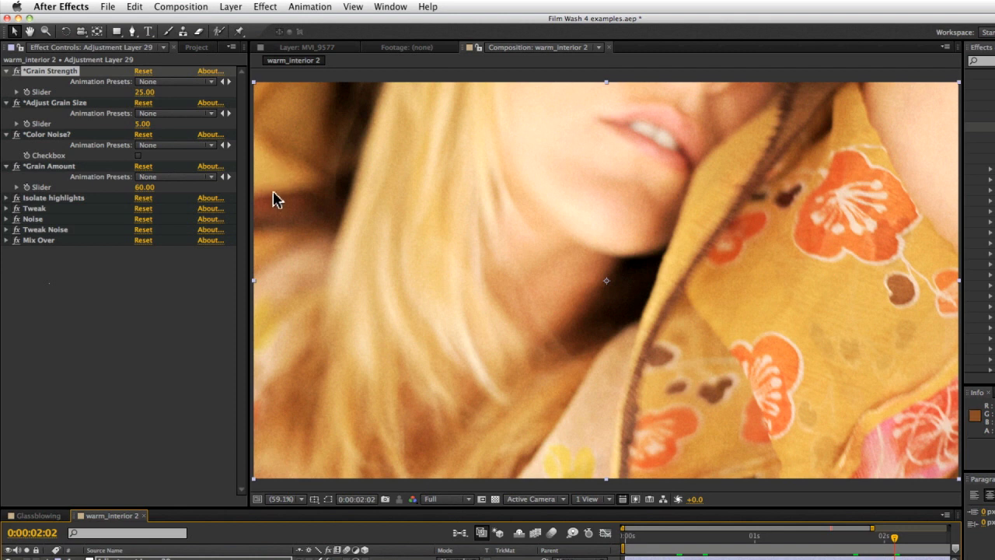
Create Adjustment Layer 30 via Layer > New > Adjustment Layer.
{"action": "left_click", "coordinate": [265, 6]}
{"action": "mouse_move", "coordinate": [296, 26]}
{"action": "left_click", "coordinate": [420, 95]}
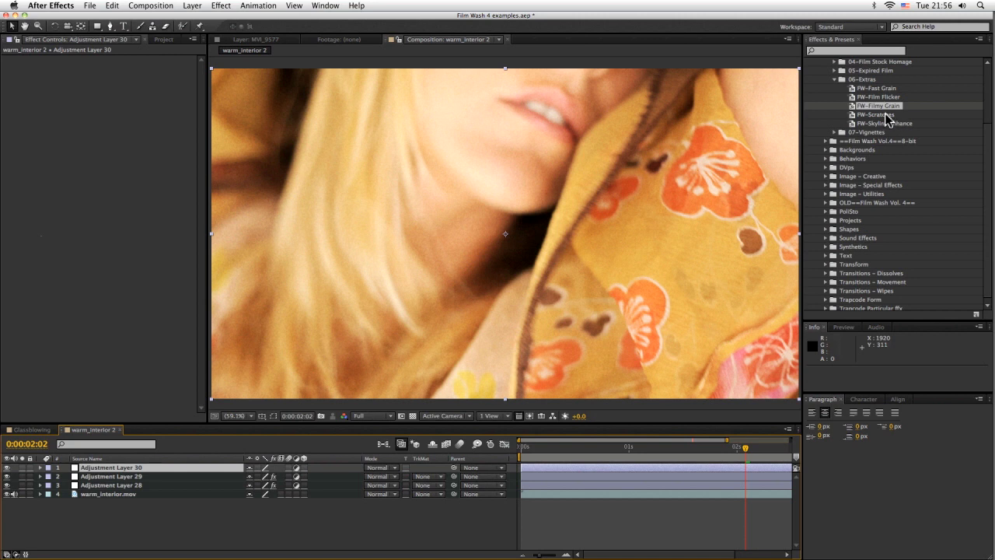
Apply FW-Scratches to Adjustment Layer 30 with Scratches Amount 74 and Scratch Speed 9, previewing playback.
{"action": "left_click_drag", "start_coordinate": [876, 114], "coordinate": [797, 224]}
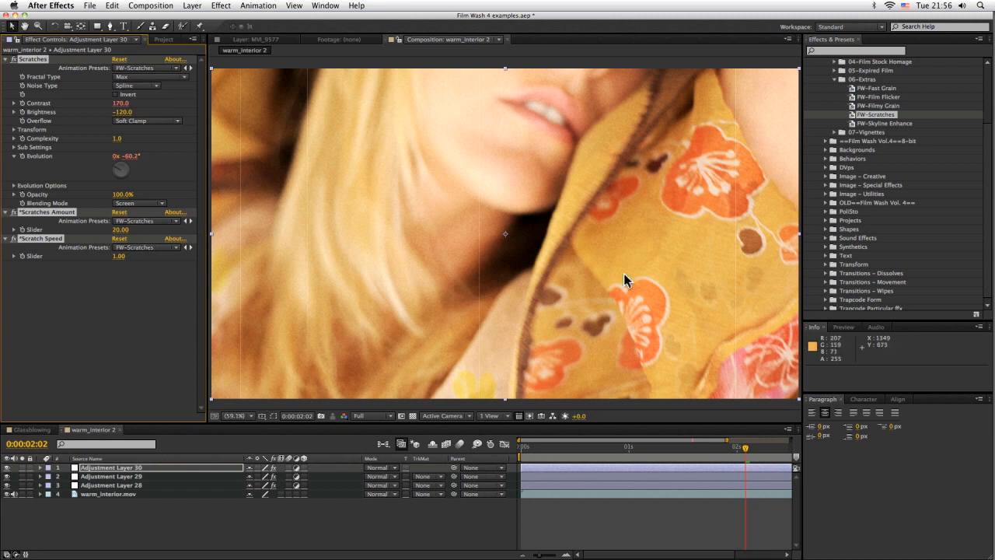
{"action": "key", "text": "KP_0"}
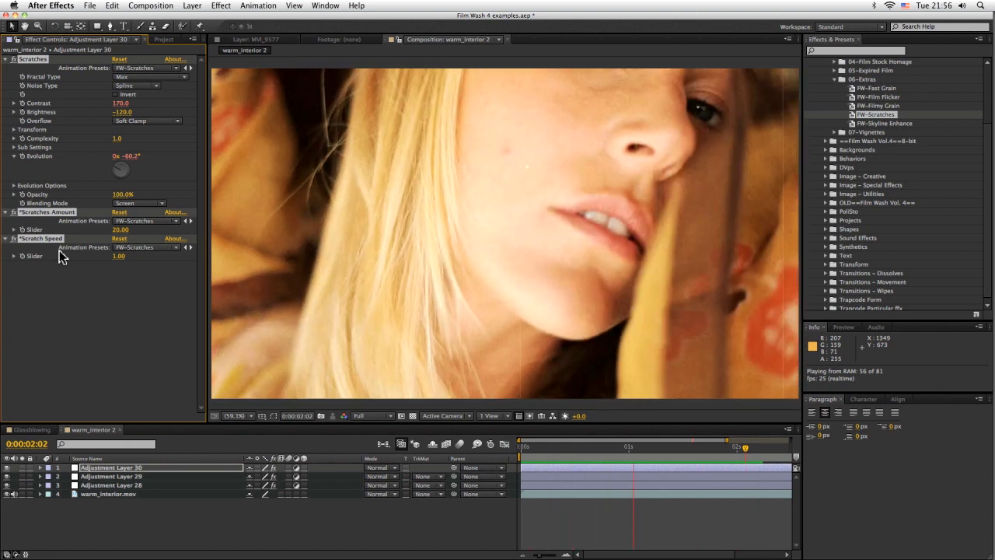
{"action": "left_click", "coordinate": [129, 298]}
{"action": "left_click_drag", "start_coordinate": [123, 233], "coordinate": [145, 264]}
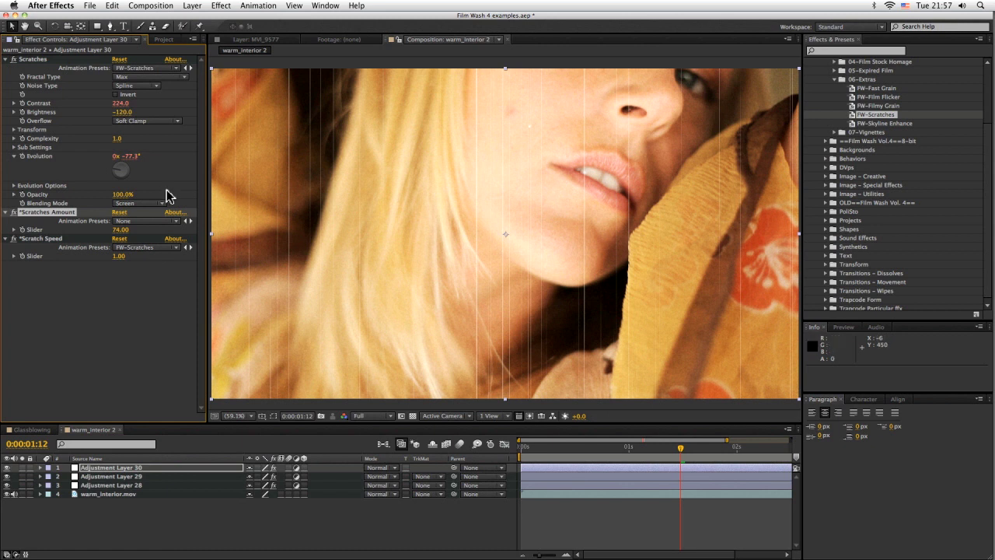
{"action": "mouse_move", "coordinate": [118, 259]}
{"action": "left_mouse_down"}
{"action": "mouse_move", "coordinate": [105, 261]}
{"action": "mouse_move", "coordinate": [125, 261]}
{"action": "left_mouse_up"}
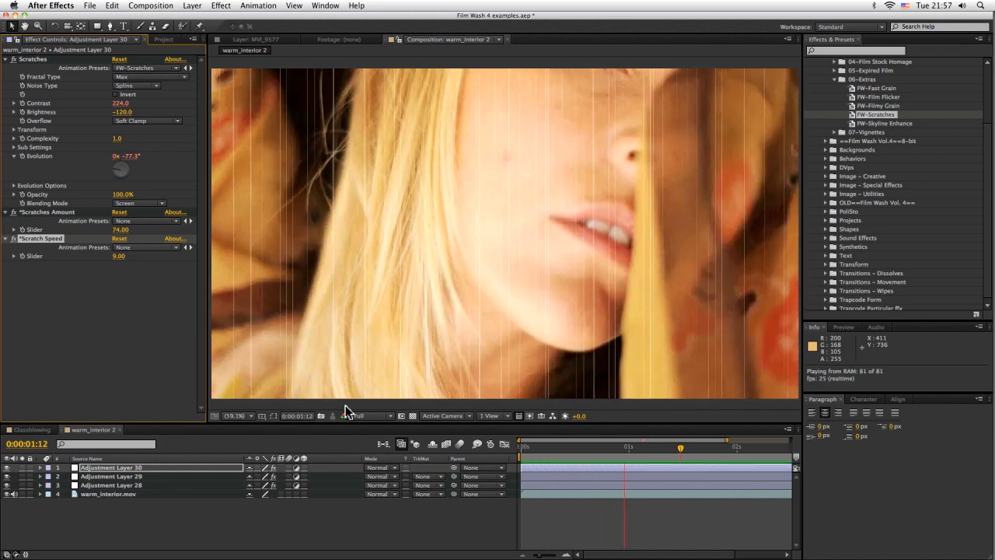
{"action": "key", "text": "space"}
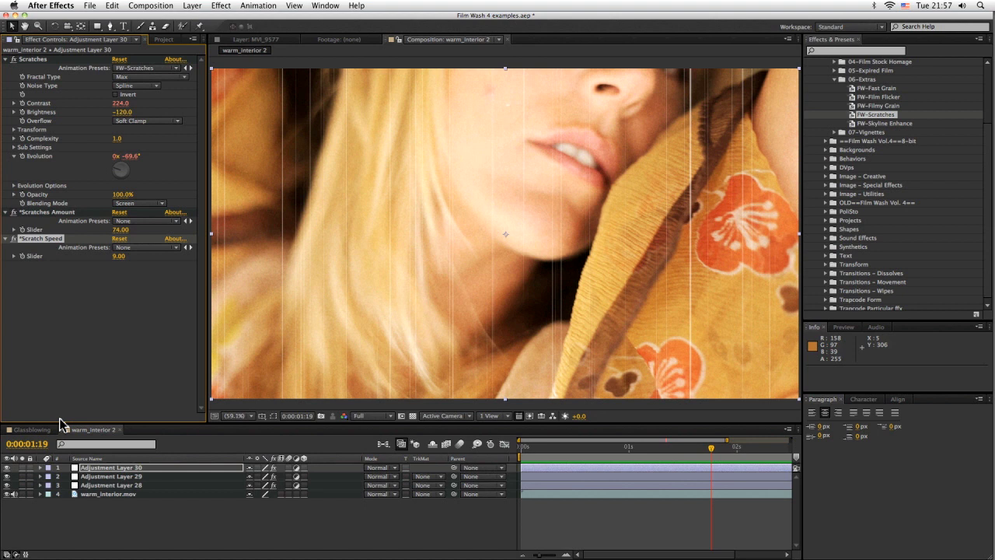
{"action": "left_click", "coordinate": [122, 527]}
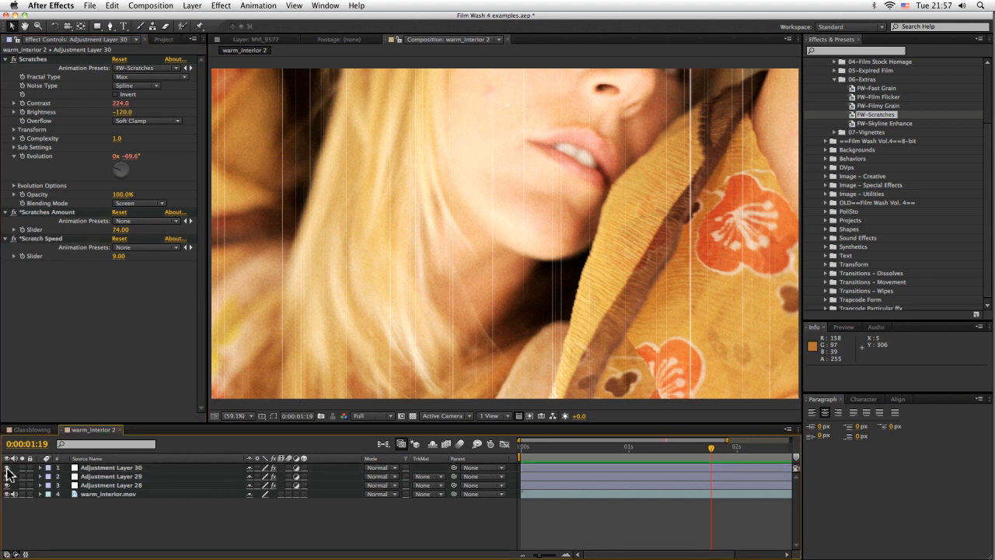
Hide Adjustment Layer 30, collapse 06-Extras and expand the 07-Vignettes presets.
{"action": "left_click", "coordinate": [7, 468]}
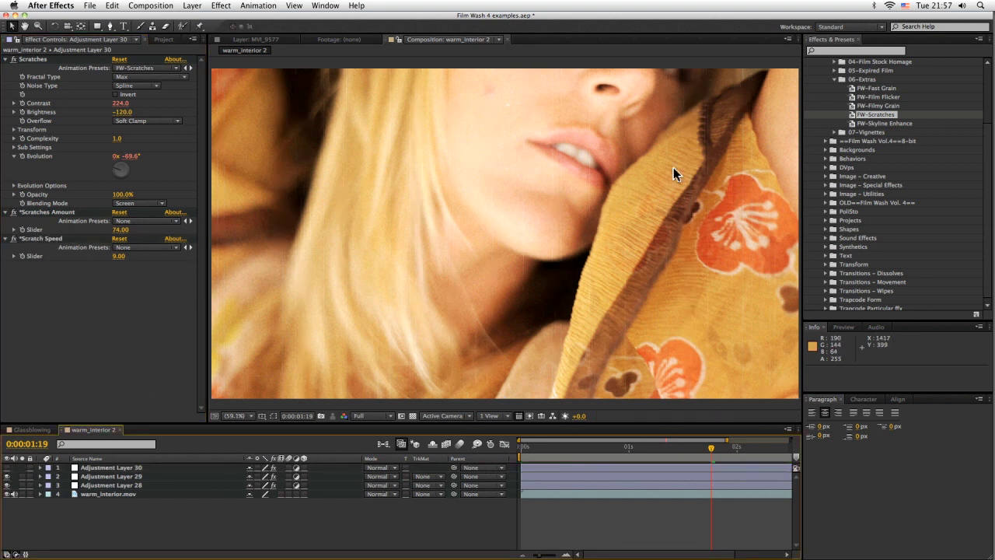
{"action": "left_click", "coordinate": [834, 79]}
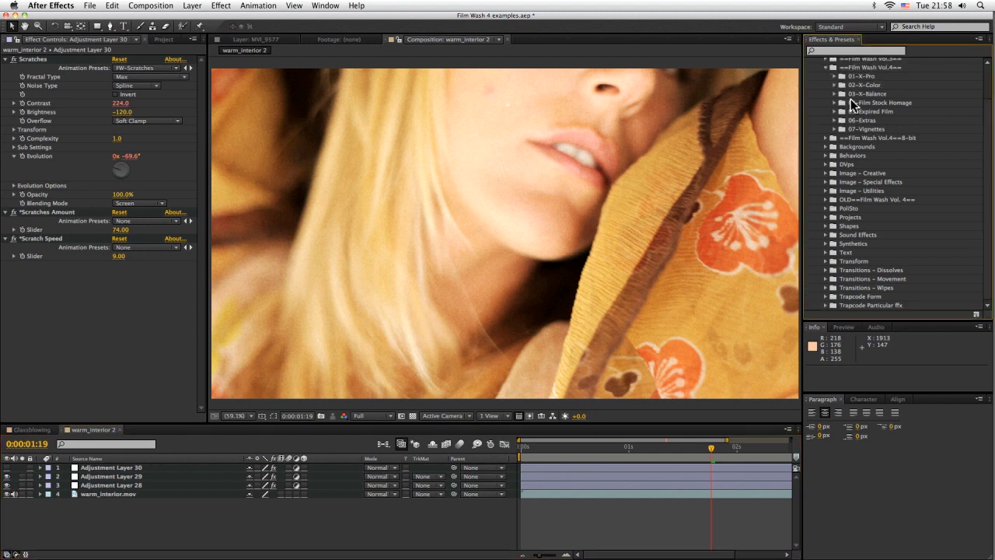
{"action": "left_click", "coordinate": [834, 129]}
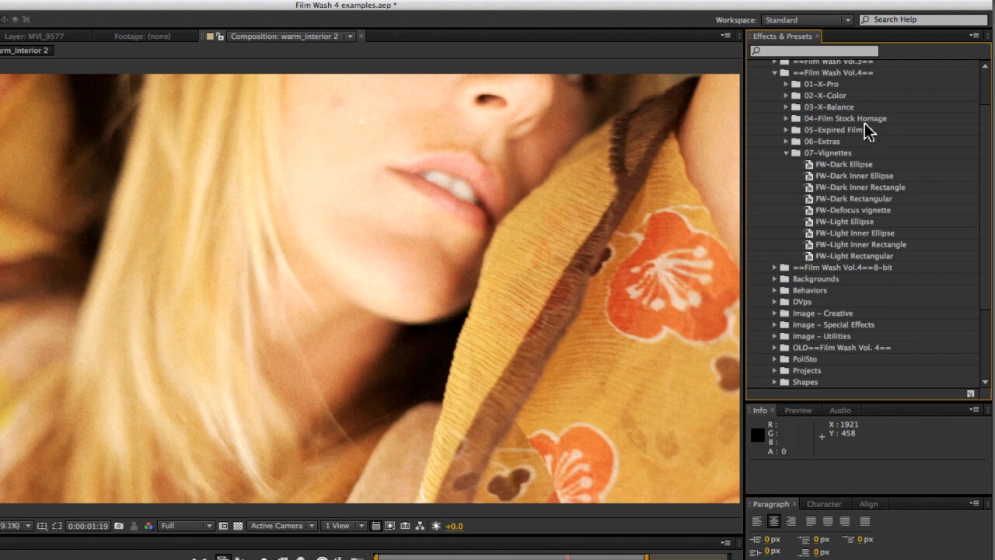
{"action": "left_click", "coordinate": [786, 141]}
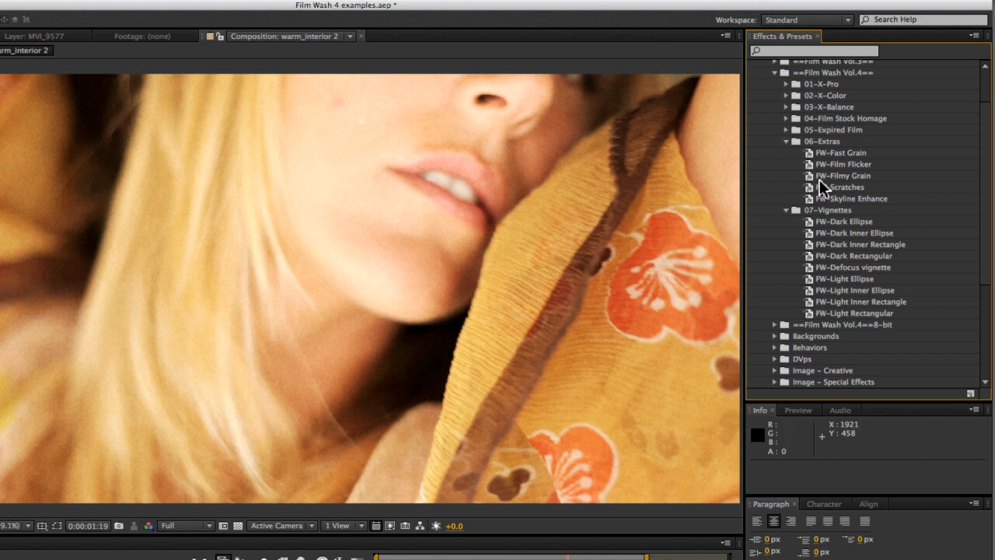
{"action": "left_click", "coordinate": [786, 141]}
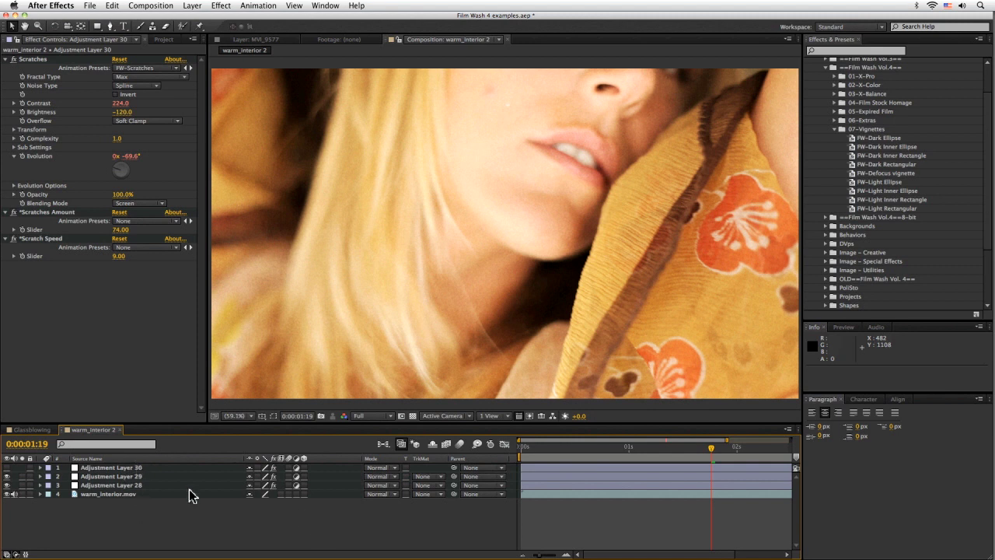
Apply FW-Dark Ellipse and drag its gradient handles so the bright centre sits over the face.
{"action": "left_click", "coordinate": [16, 470]}
{"action": "left_click", "coordinate": [53, 526]}
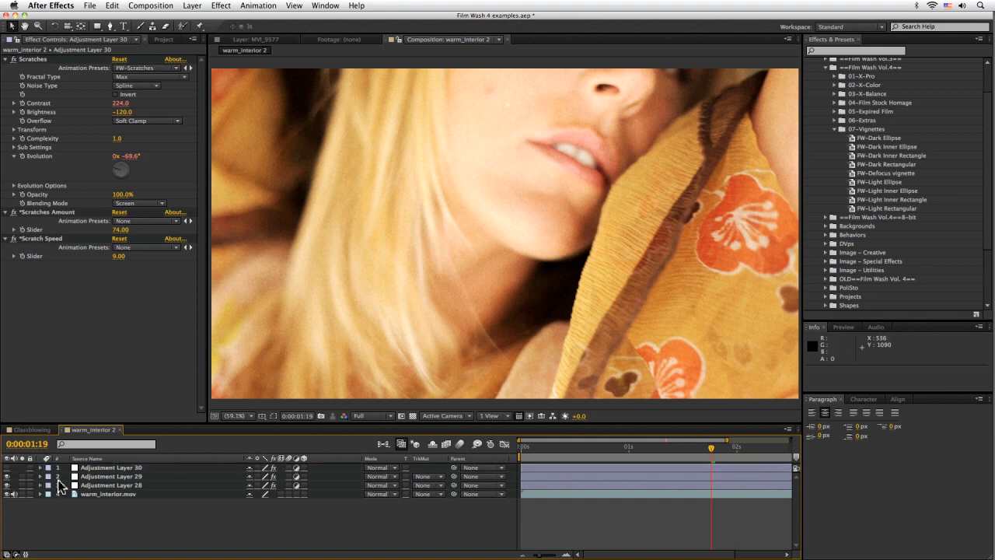
{"action": "double_click", "coordinate": [881, 137]}
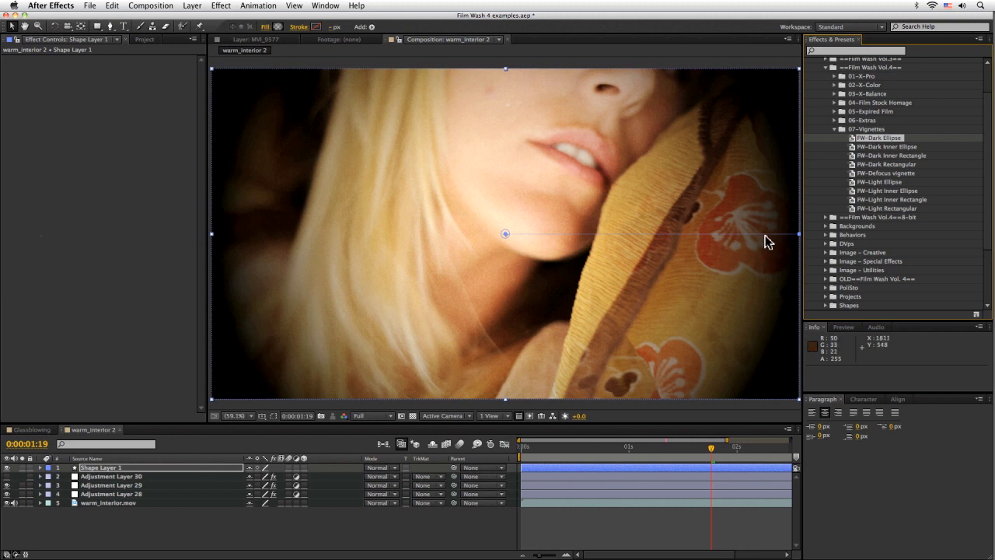
{"action": "left_click_drag", "start_coordinate": [505, 233], "coordinate": [370, 199]}
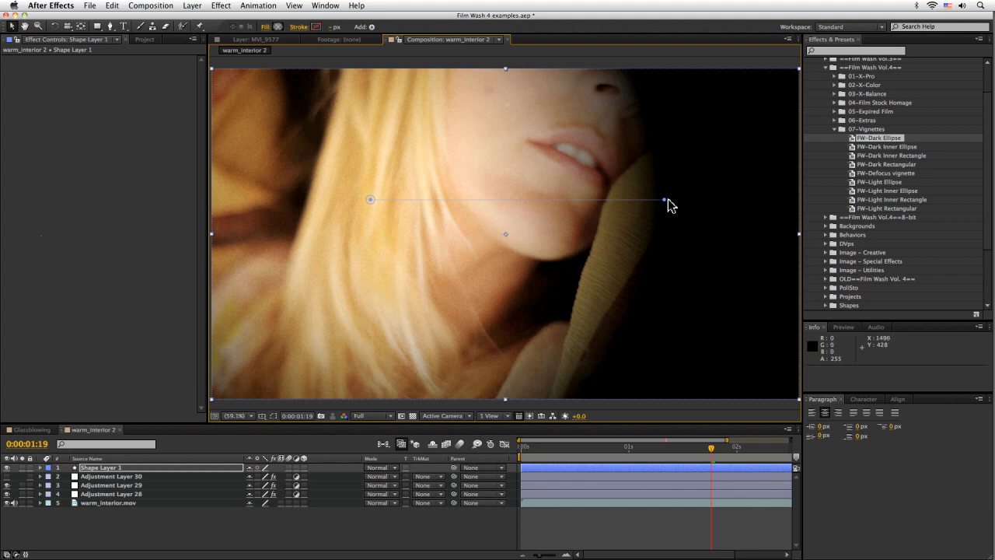
{"action": "left_click_drag", "start_coordinate": [667, 198], "coordinate": [701, 134]}
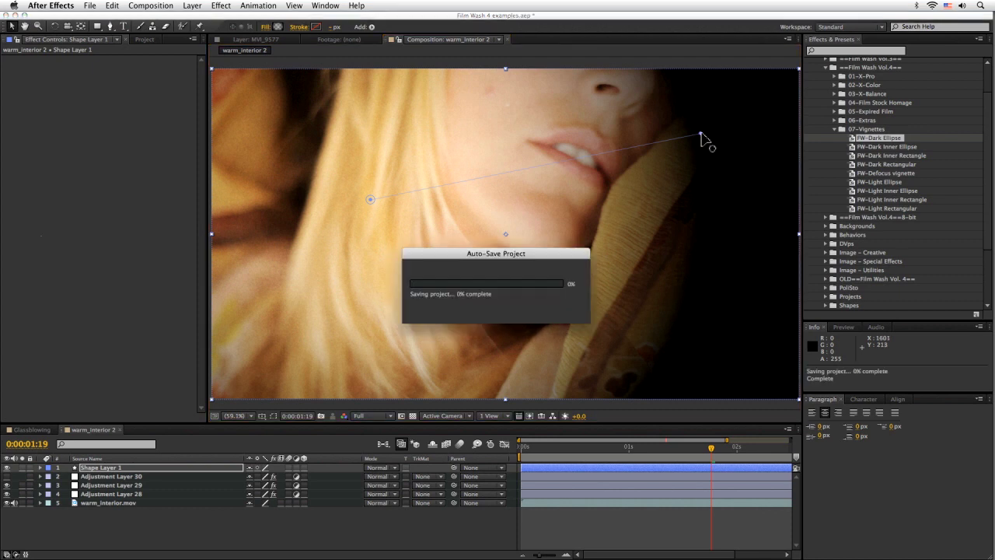
{"action": "left_click_drag", "start_coordinate": [707, 133], "coordinate": [732, 117]}
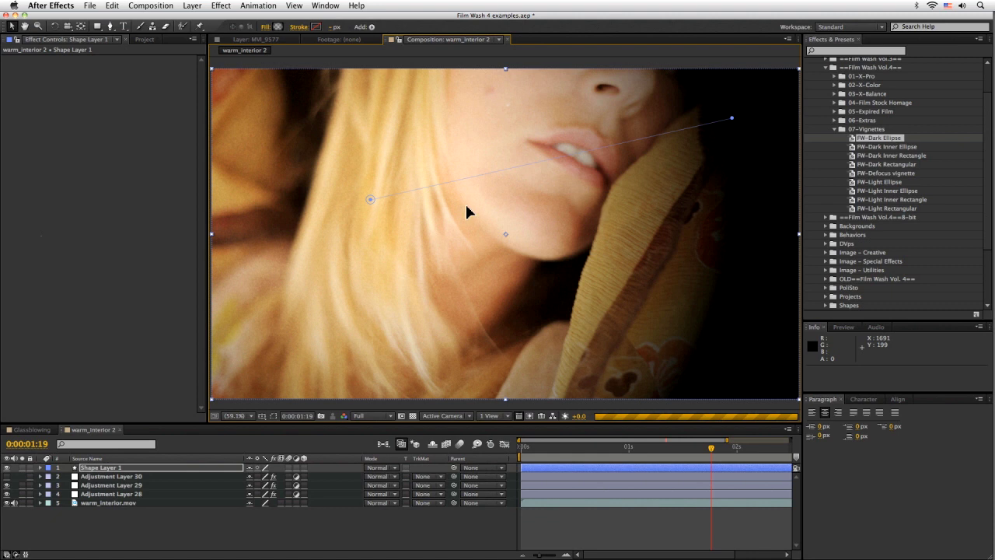
{"action": "left_click_drag", "start_coordinate": [370, 199], "coordinate": [394, 226]}
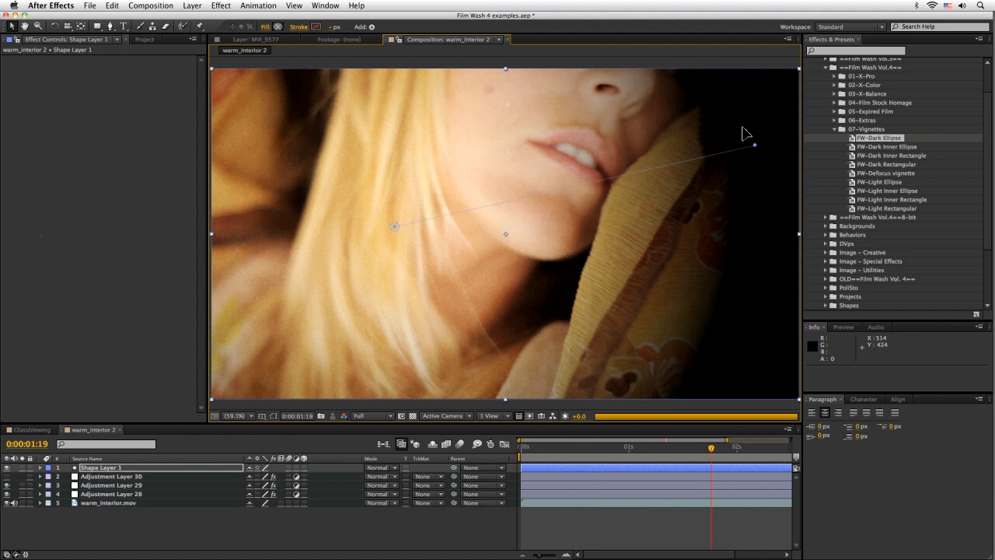
{"action": "left_click_drag", "start_coordinate": [755, 145], "coordinate": [720, 107]}
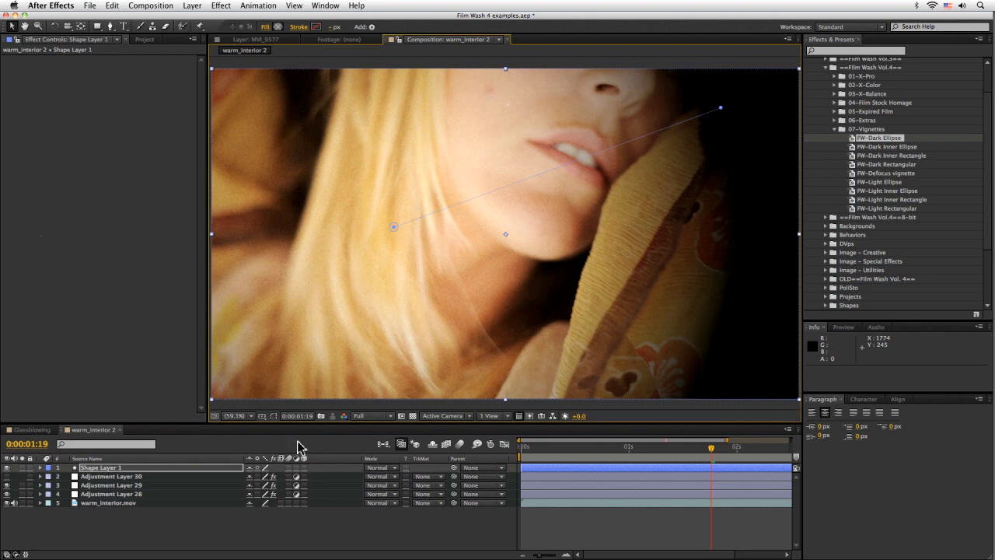
{"action": "left_click", "coordinate": [385, 467]}
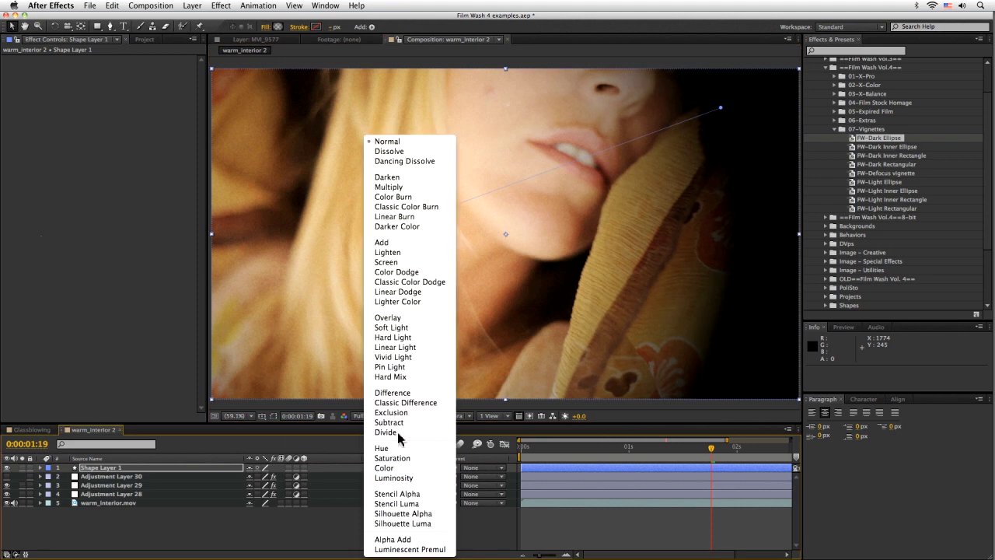
Set Shape Layer 1 to Soft Light at 88% opacity, then solo the clip to compare.
{"action": "left_click", "coordinate": [429, 333]}
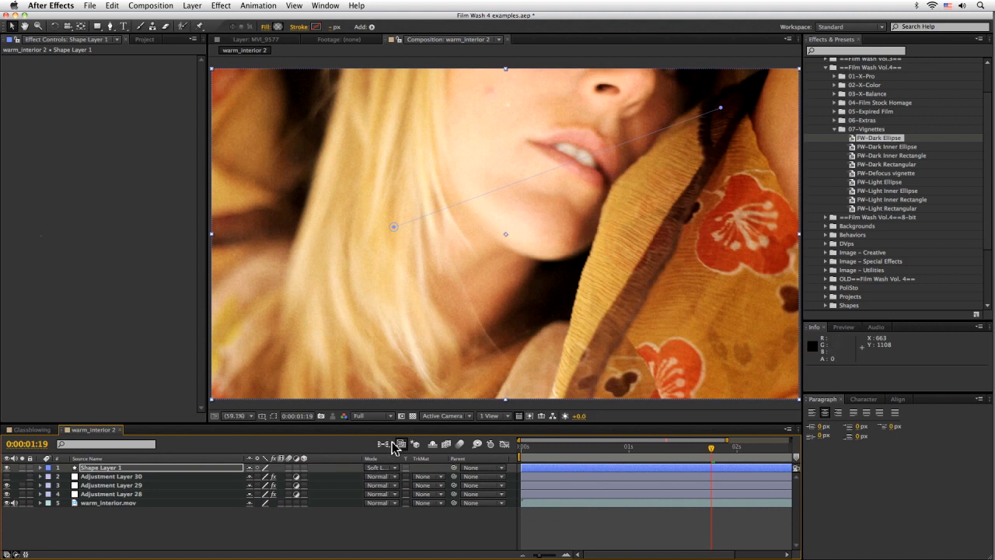
{"action": "left_click", "coordinate": [146, 469]}
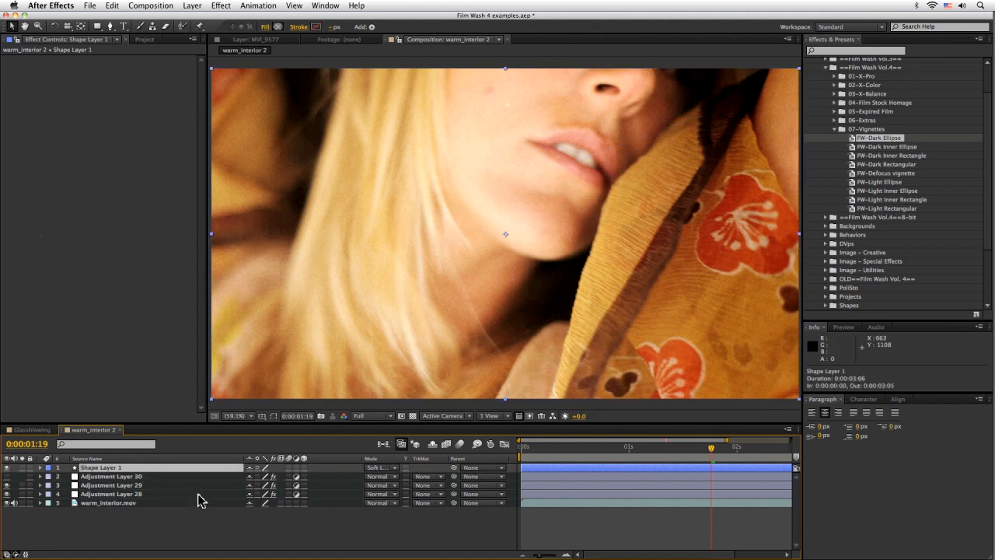
{"action": "key", "text": "t"}
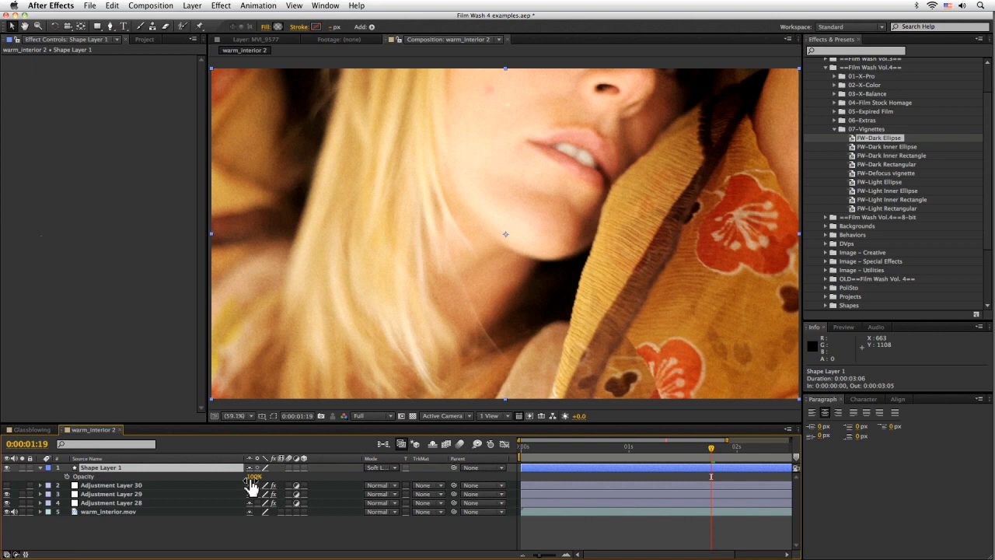
{"action": "key", "text": "alt+shift+t"}
{"action": "mouse_move", "coordinate": [251, 477]}
{"action": "left_mouse_down"}
{"action": "mouse_move", "coordinate": [231, 476]}
{"action": "mouse_move", "coordinate": [269, 478]}
{"action": "mouse_move", "coordinate": [260, 478]}
{"action": "left_mouse_up"}
{"action": "key", "text": "Return"}
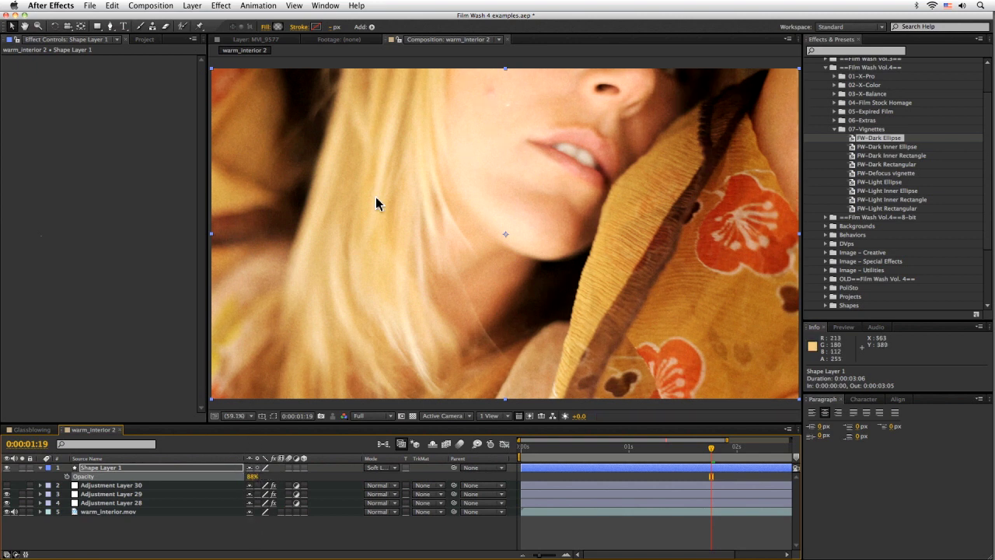
{"action": "left_click", "coordinate": [26, 521]}
{"action": "left_click", "coordinate": [22, 512]}
{"action": "left_click", "coordinate": [23, 512]}
{"action": "left_click", "coordinate": [117, 503]}
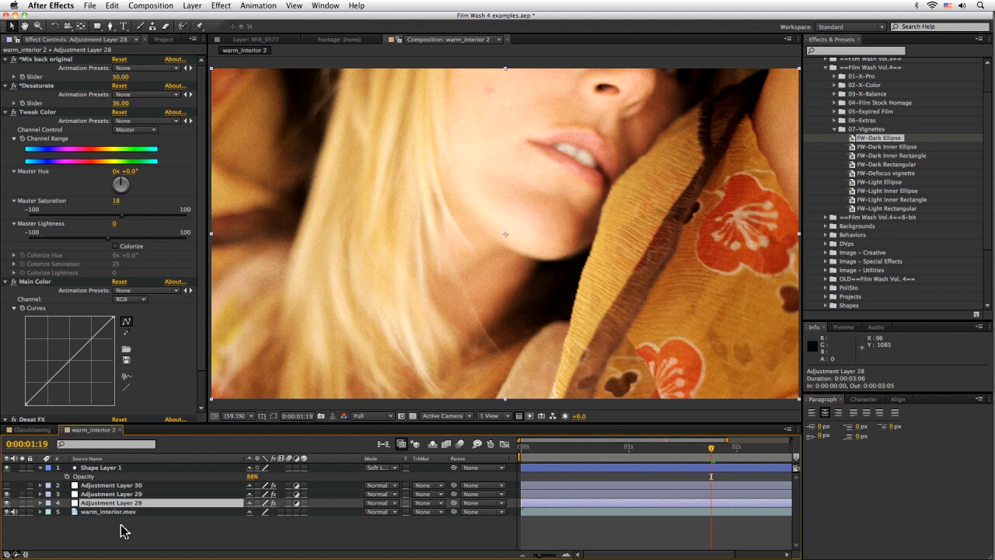
{"action": "left_click", "coordinate": [153, 494]}
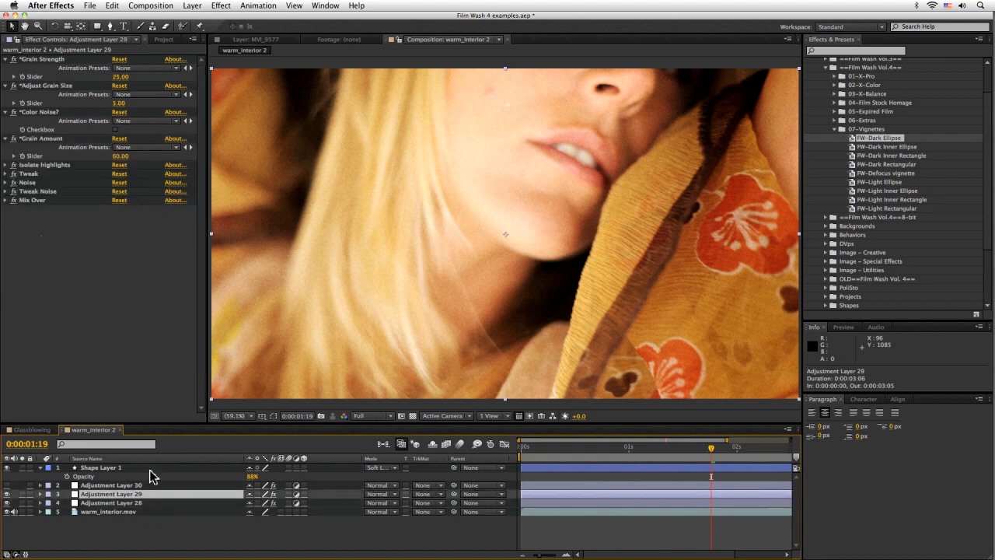
{"action": "left_click", "coordinate": [137, 467]}
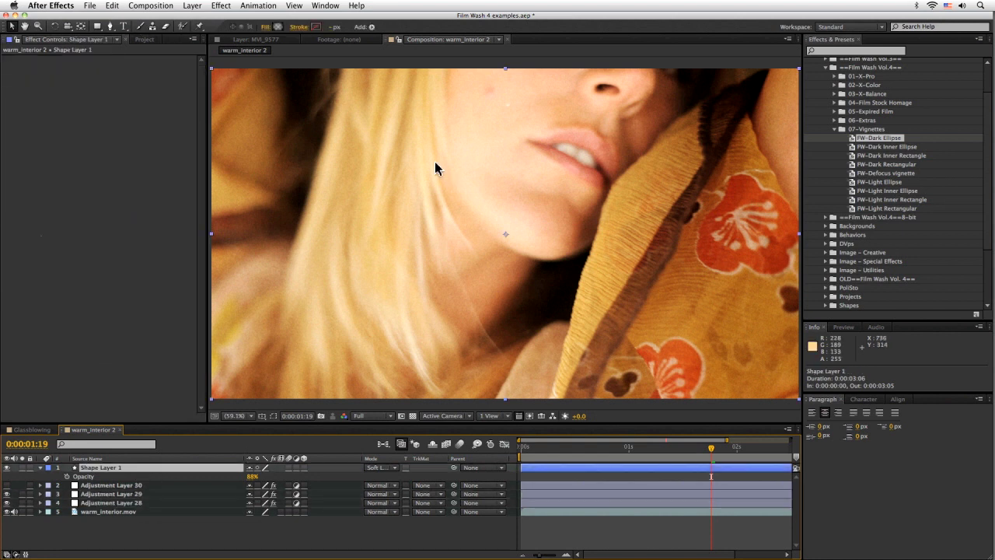